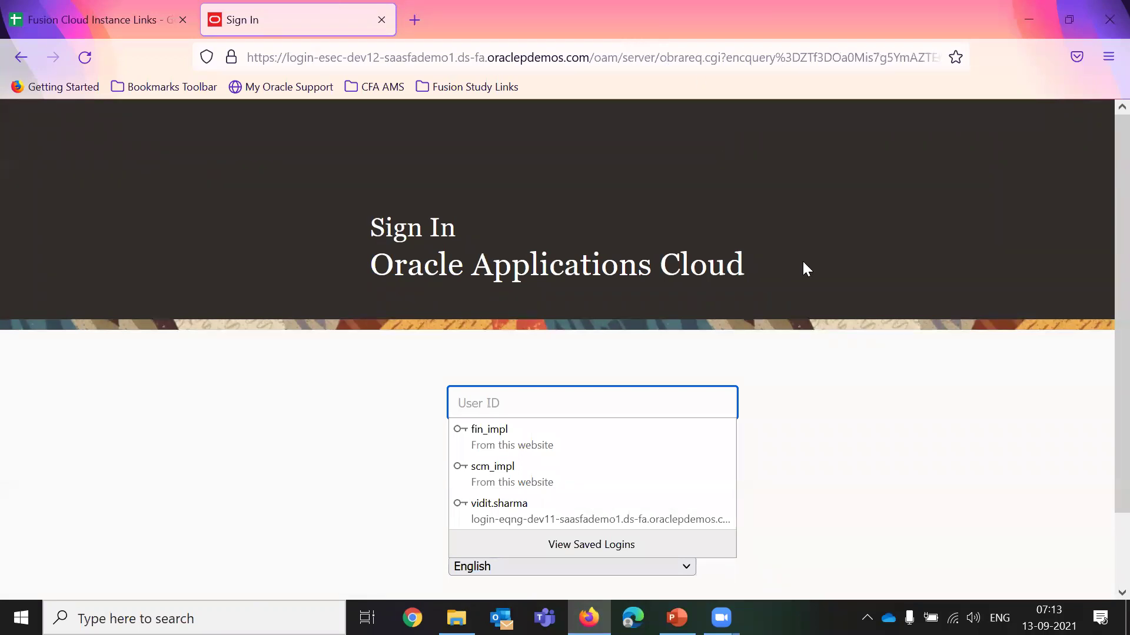
Step: Open the Trng 1 bookmark stored in the Bookmarks Toolbar folder
left_click(876, 339)
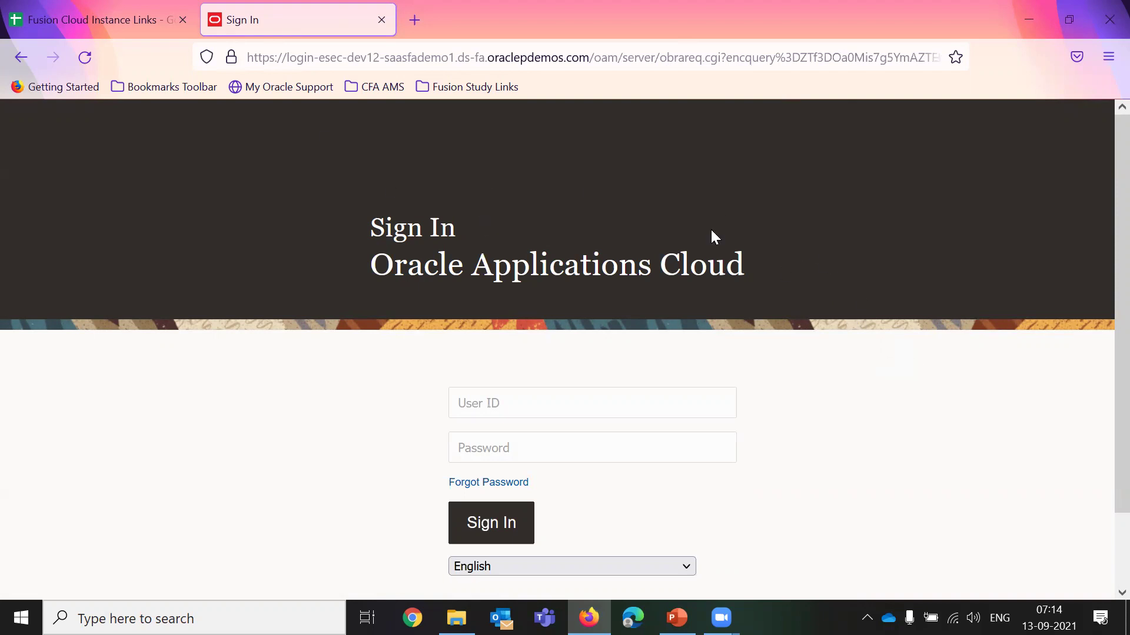
left_click(151, 84)
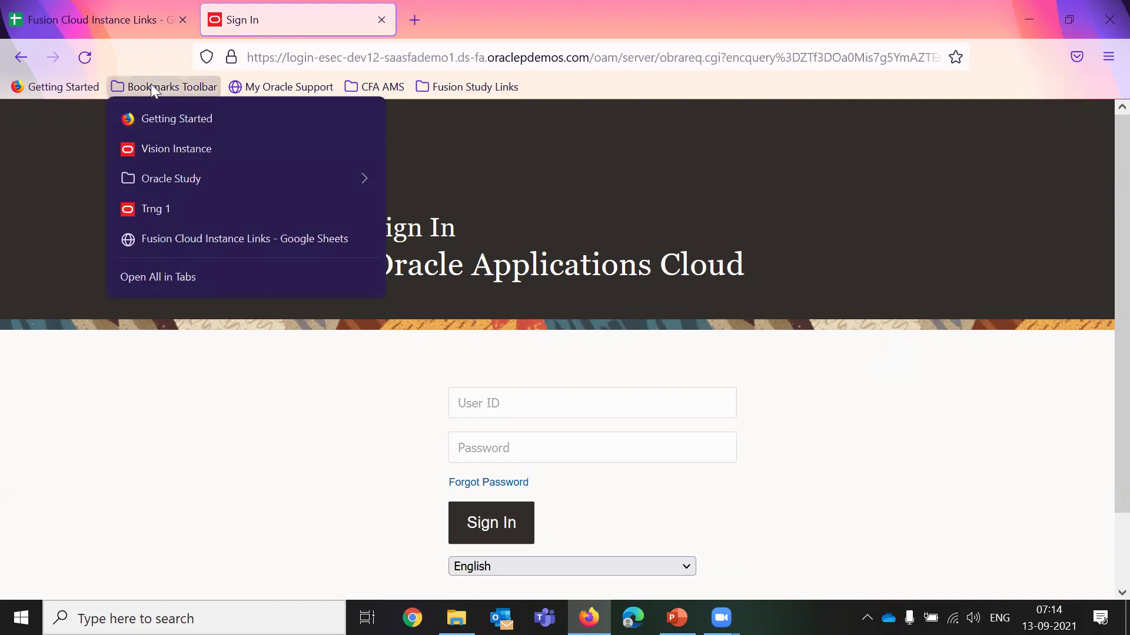
left_click(178, 210)
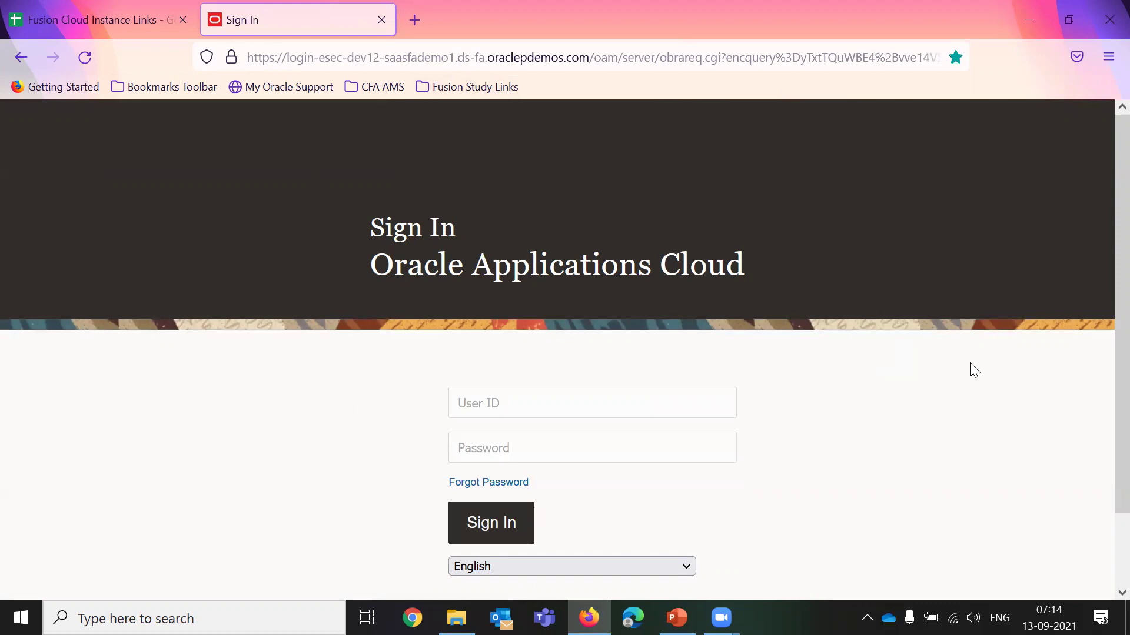
Step: Try to sign in to Oracle Applications Cloud with the saved scm_impl user ID and password
scroll(974, 371, "down", 1)
left_click(596, 316)
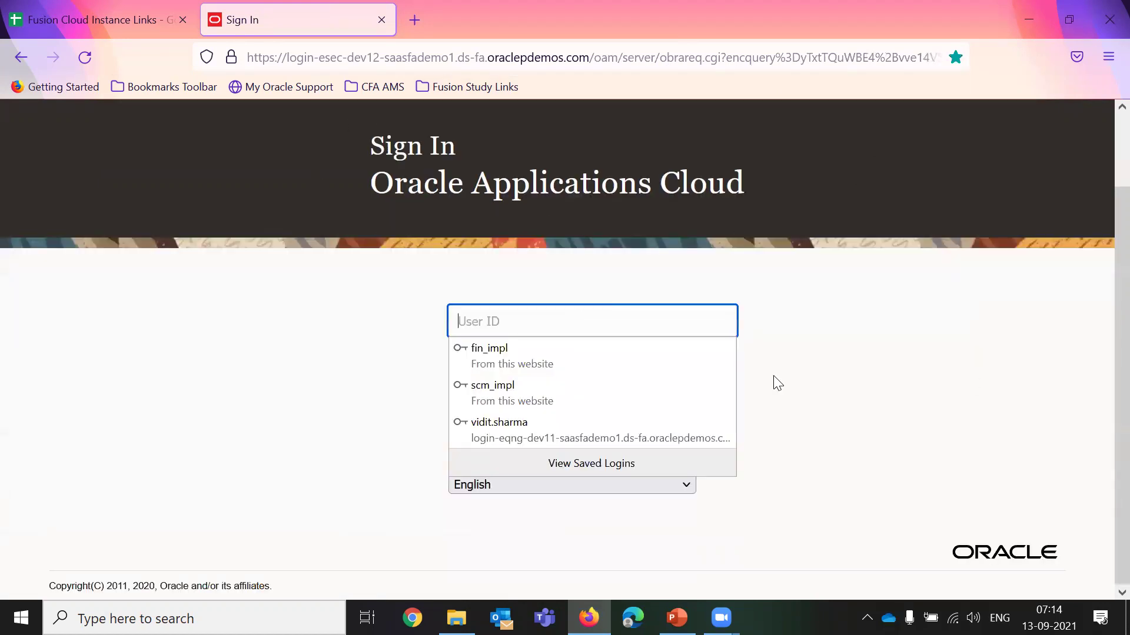
left_click(593, 397)
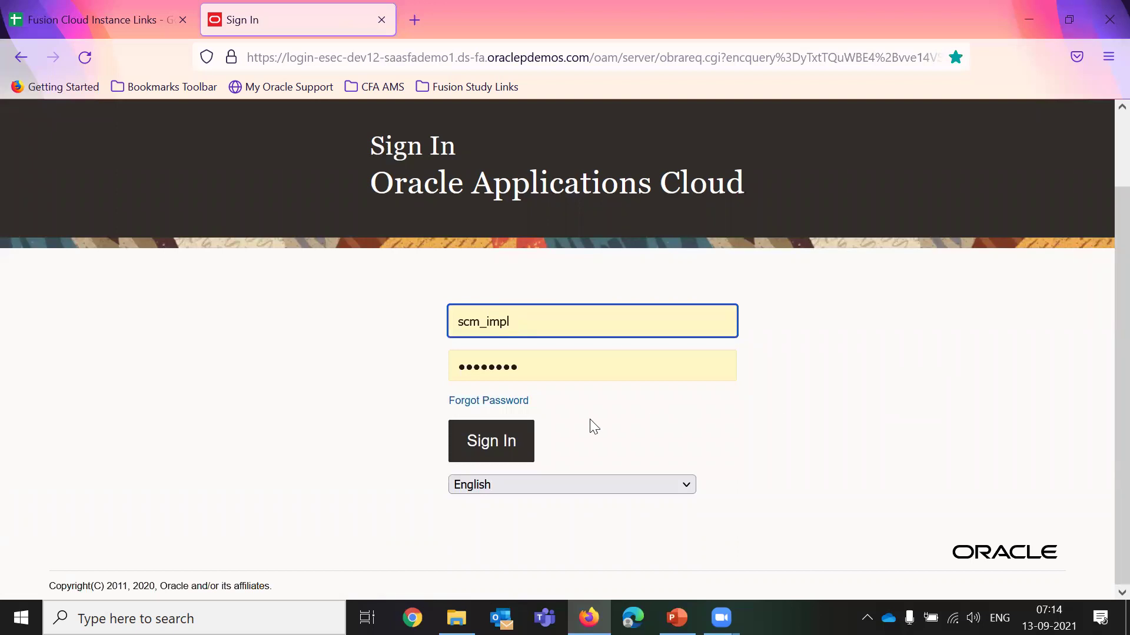
left_click(506, 438)
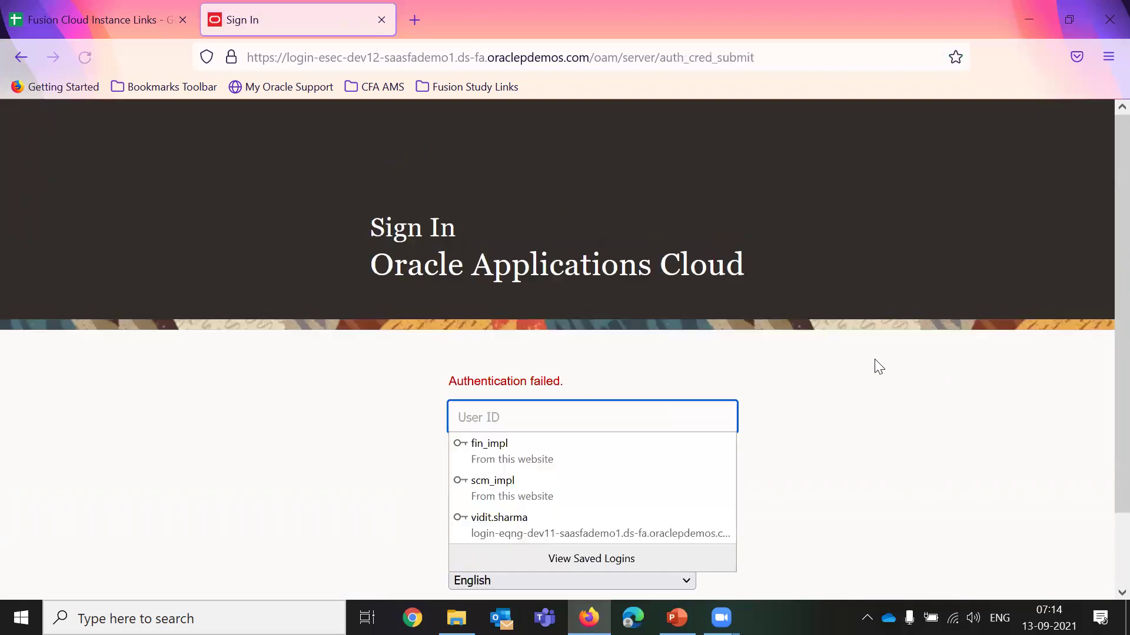
Step: Sign in with the saved fin_impl user ID and password and go to the home page
left_click(649, 450)
left_click(492, 544)
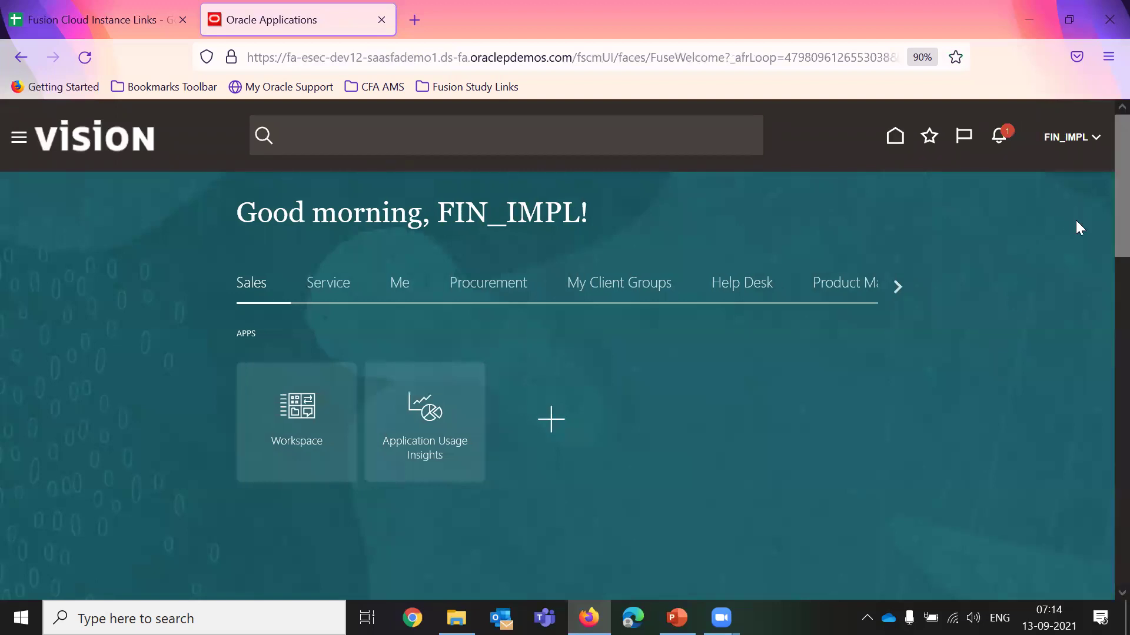
left_click(895, 142)
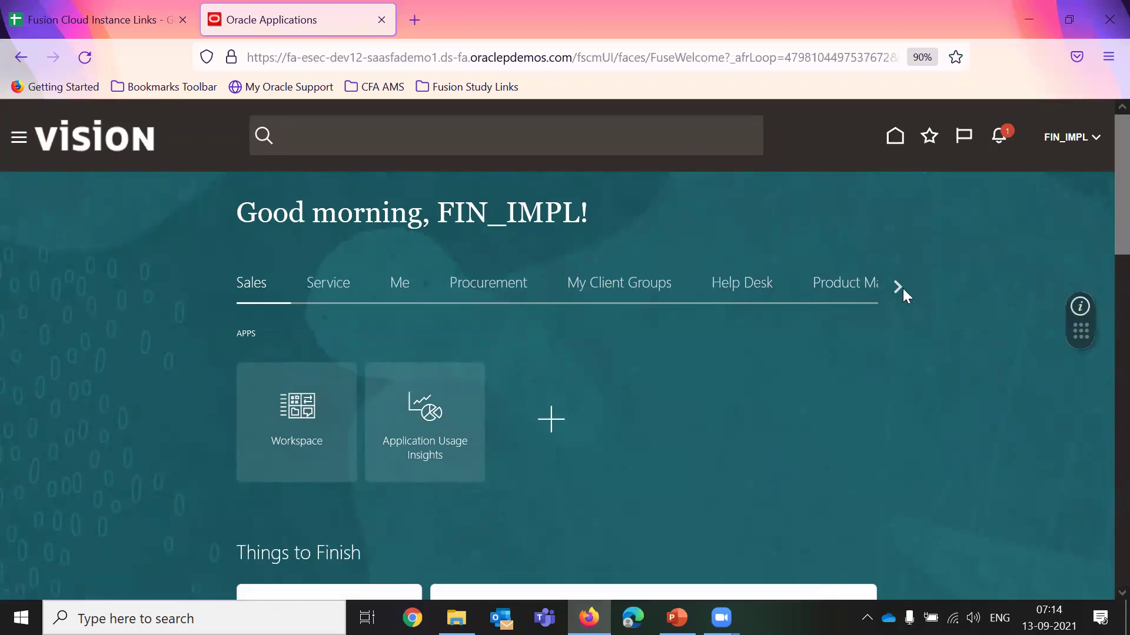
Step: View the apps offered under the Procurement, Help Desk and Order Management categories on the home page
left_click(488, 288)
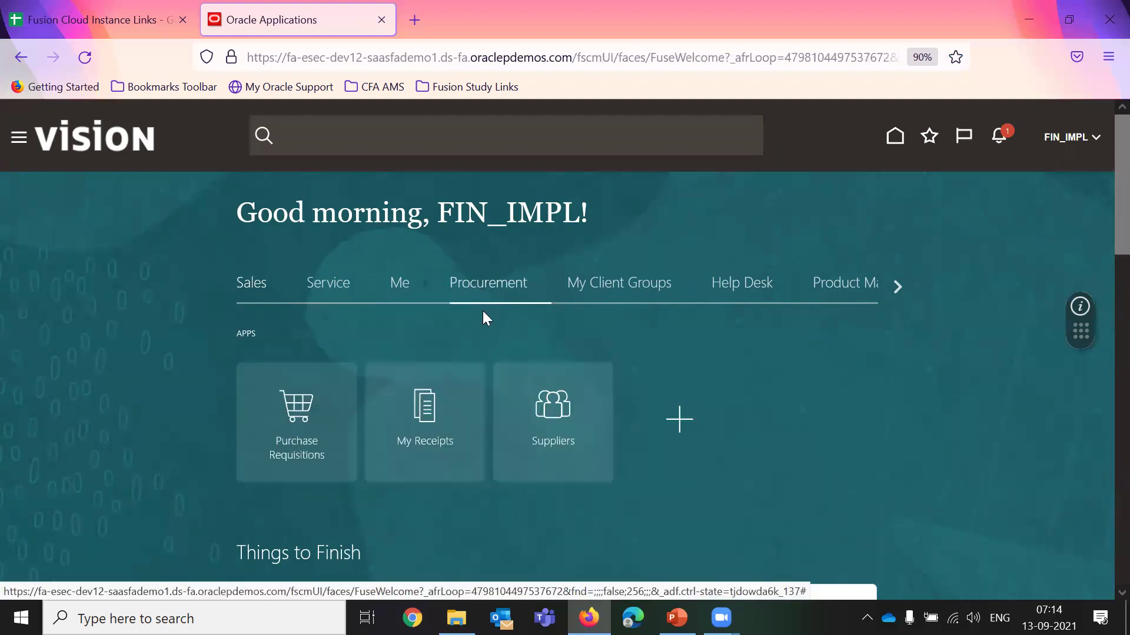
left_click(726, 288)
left_click(894, 292)
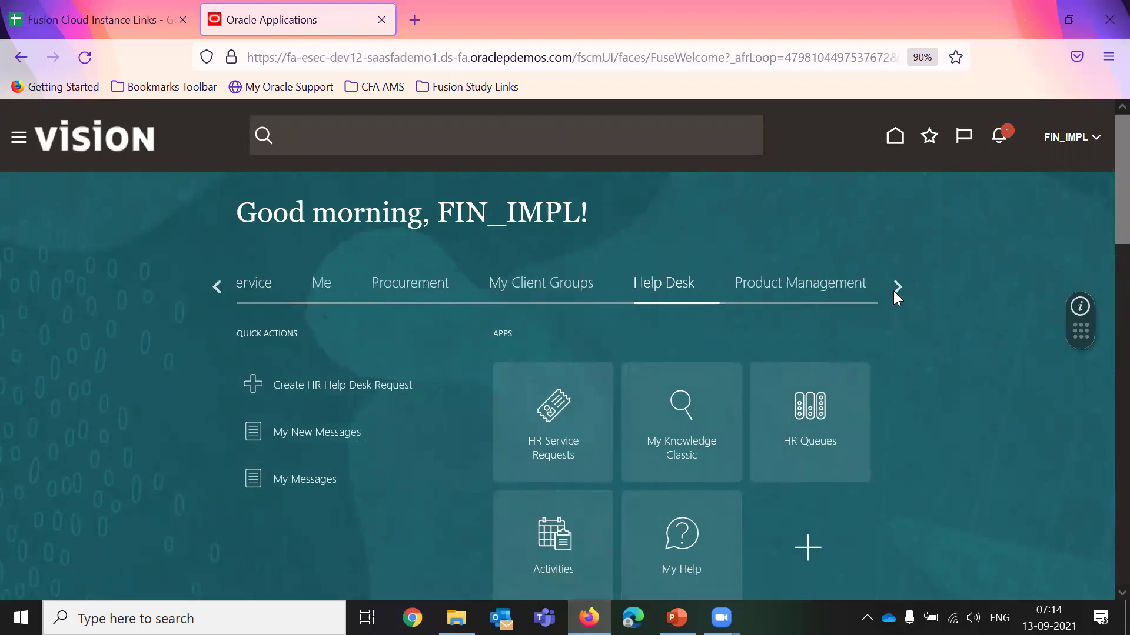
left_click(894, 291)
left_click(528, 285)
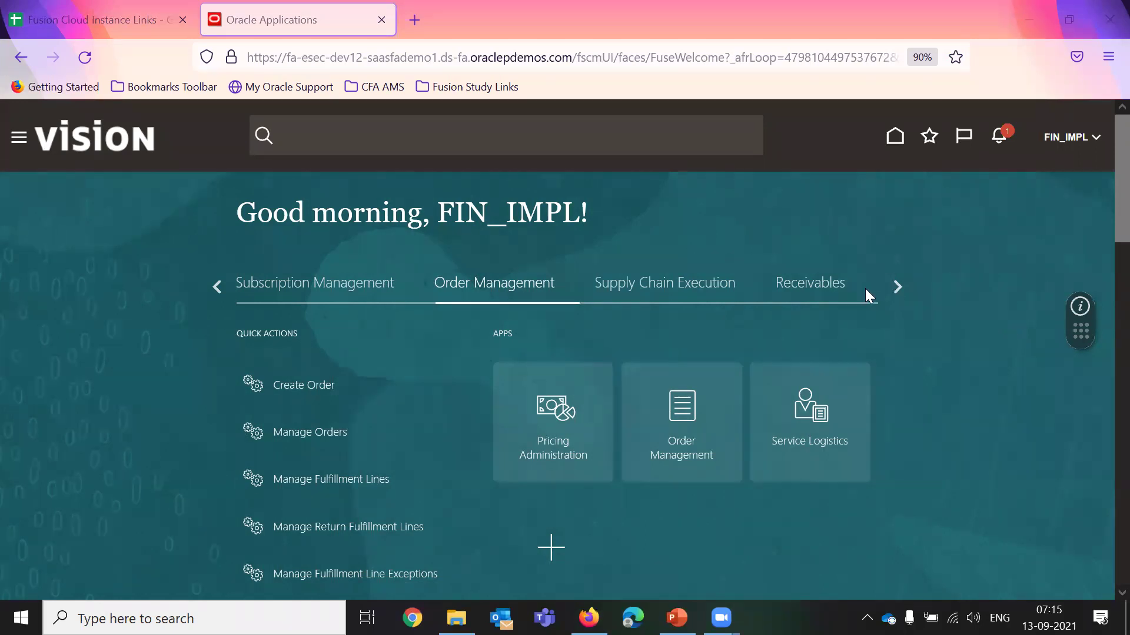
Step: View the Supply Chain Execution and Receivables apps and browse the home page categories that follow them
left_click(664, 285)
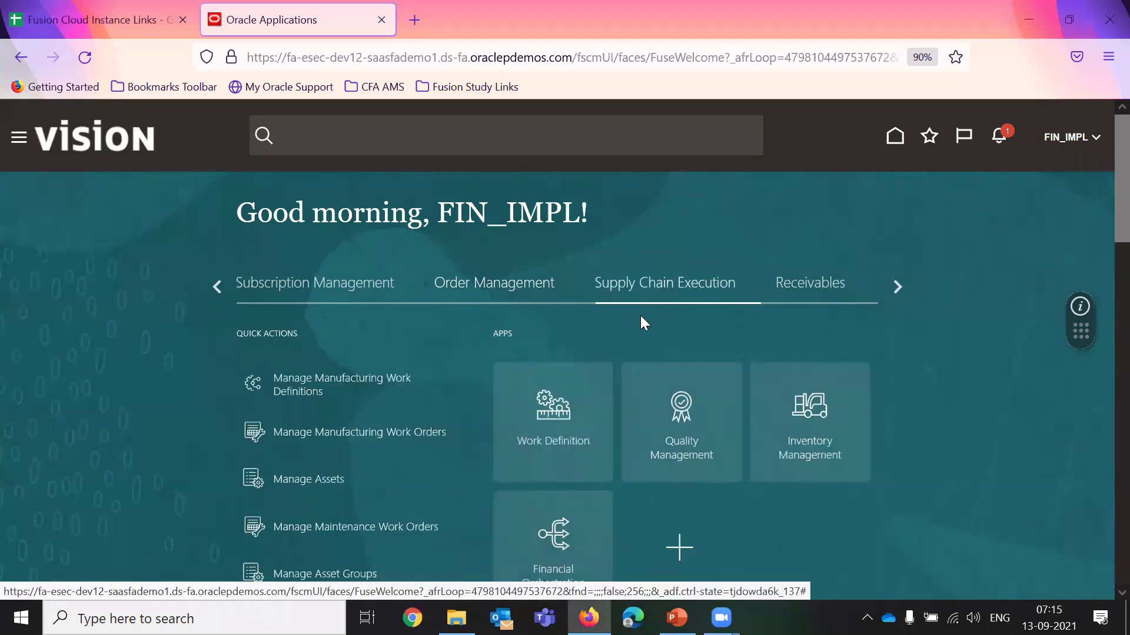
left_click(818, 294)
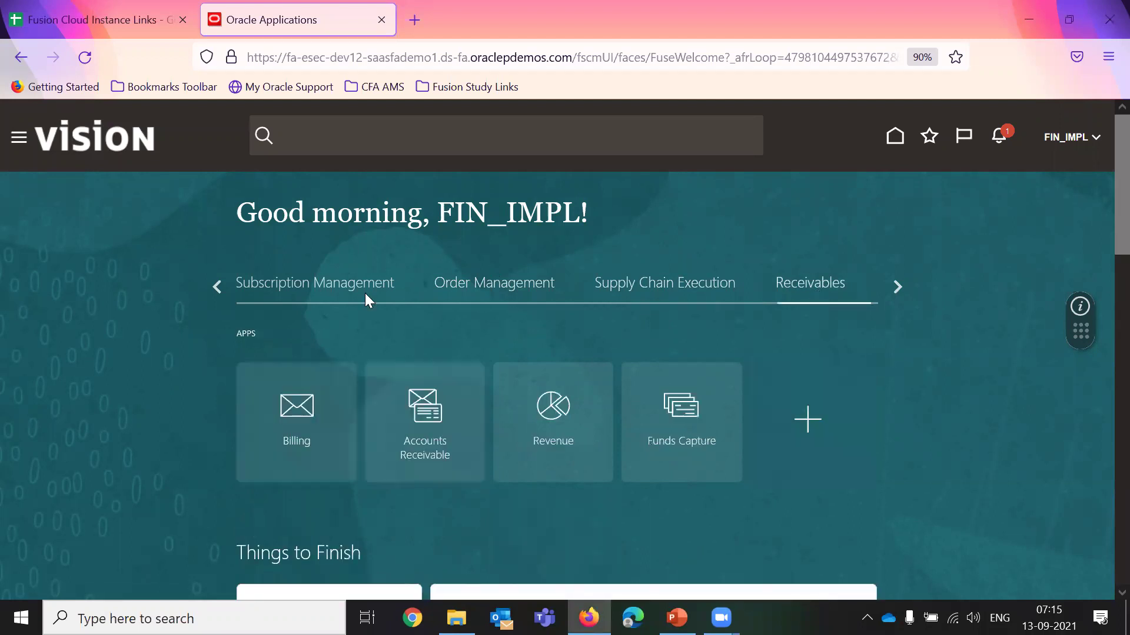
left_click(896, 286)
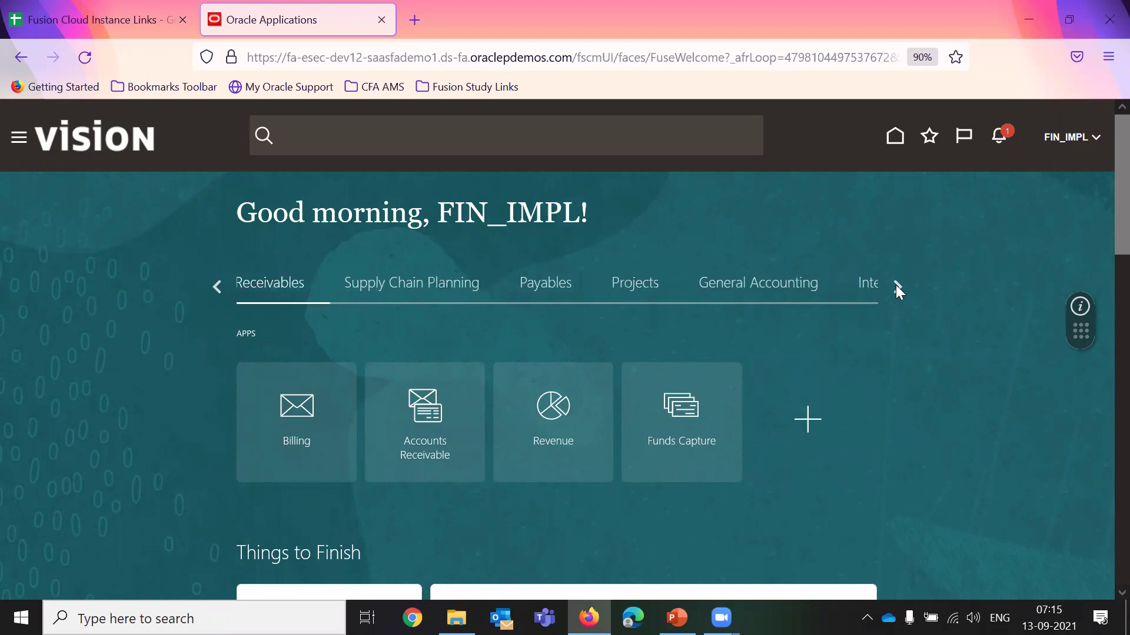
left_click(896, 286)
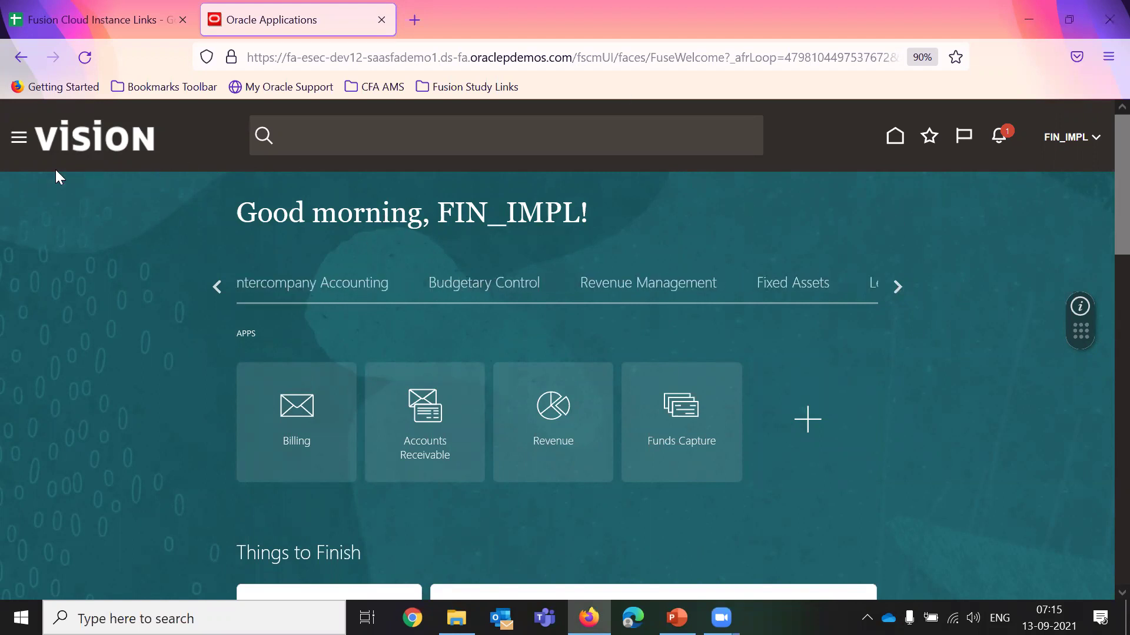
Step: Look briefly at the Navigator list, and view the apps in the Expenses category on the home page
left_click(26, 144)
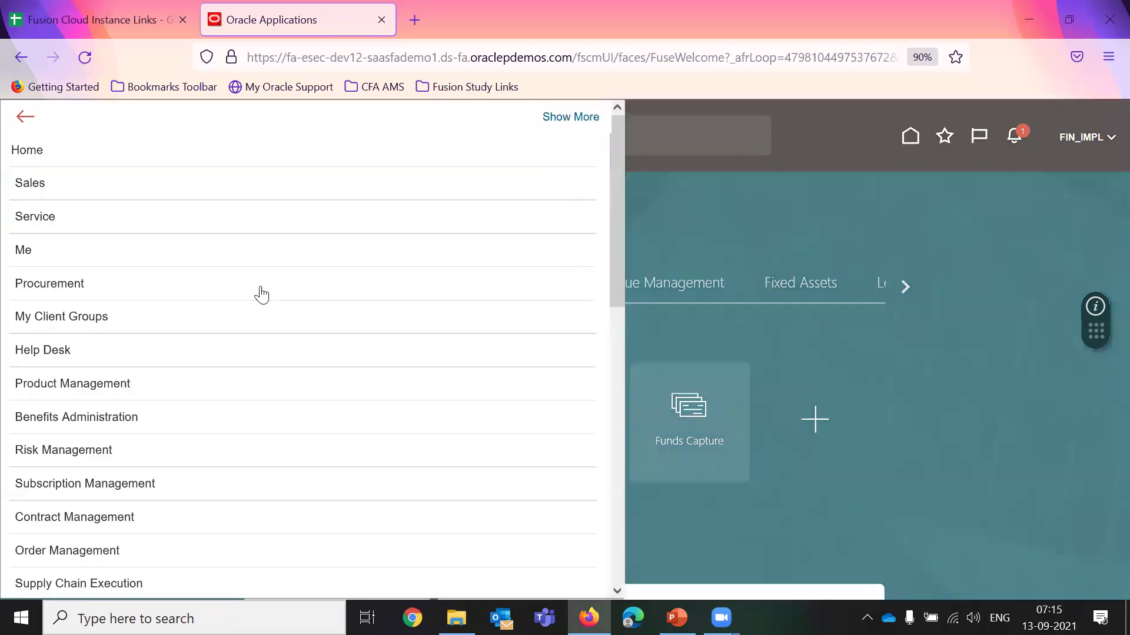
left_click(997, 312)
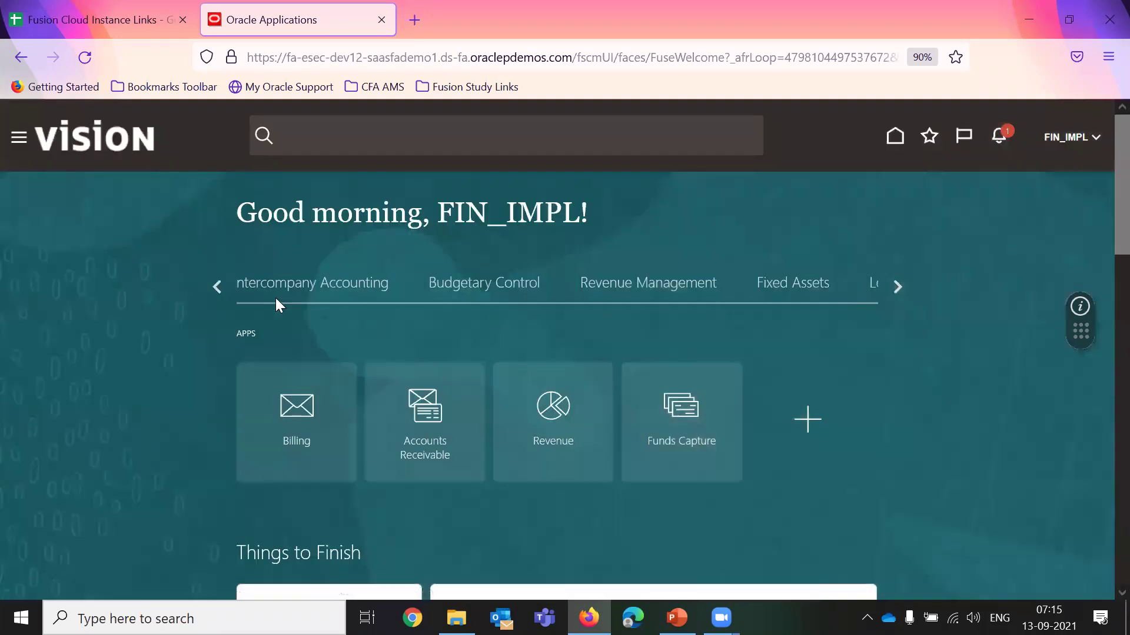
left_click(900, 290)
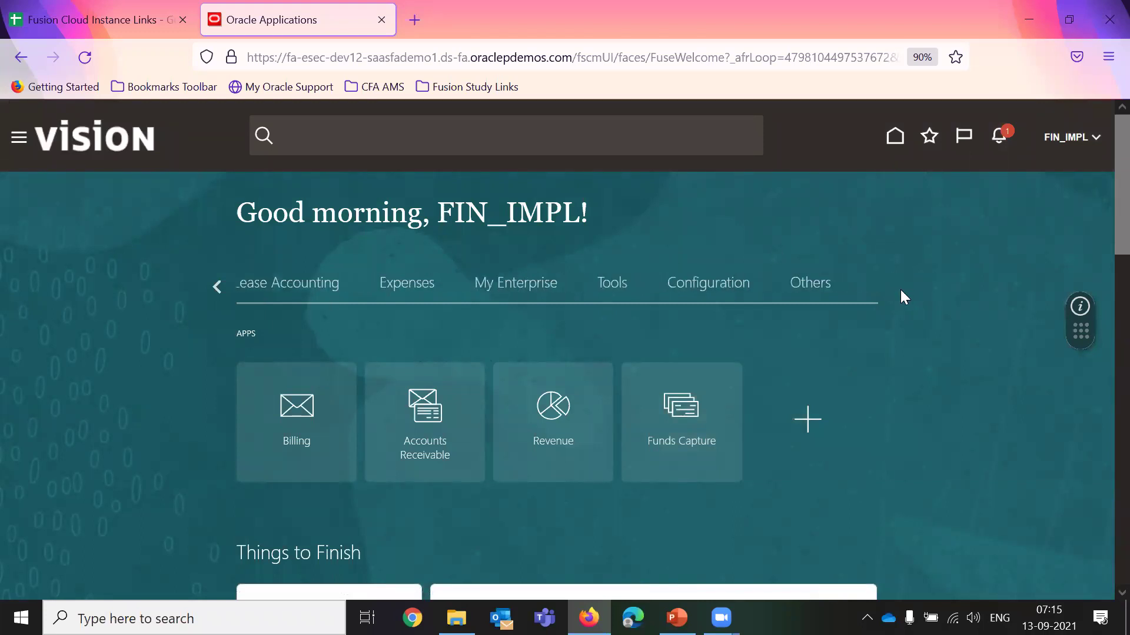
left_click(408, 285)
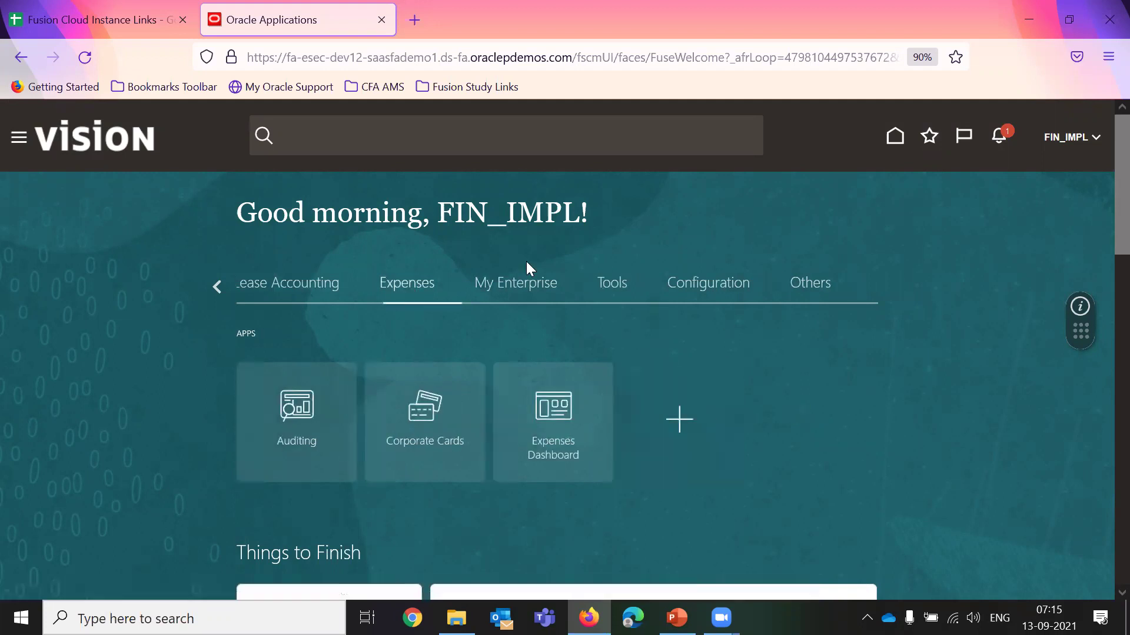
left_click(215, 285)
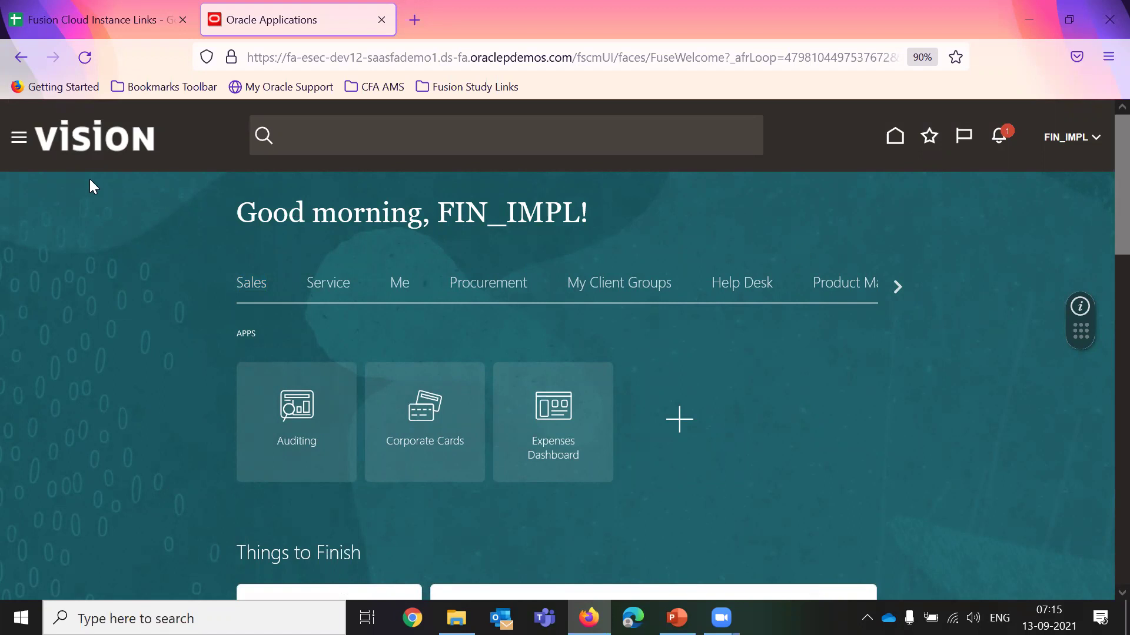
Step: Browse the full list of Navigator categories and examine the entries under Procurement
left_click(19, 139)
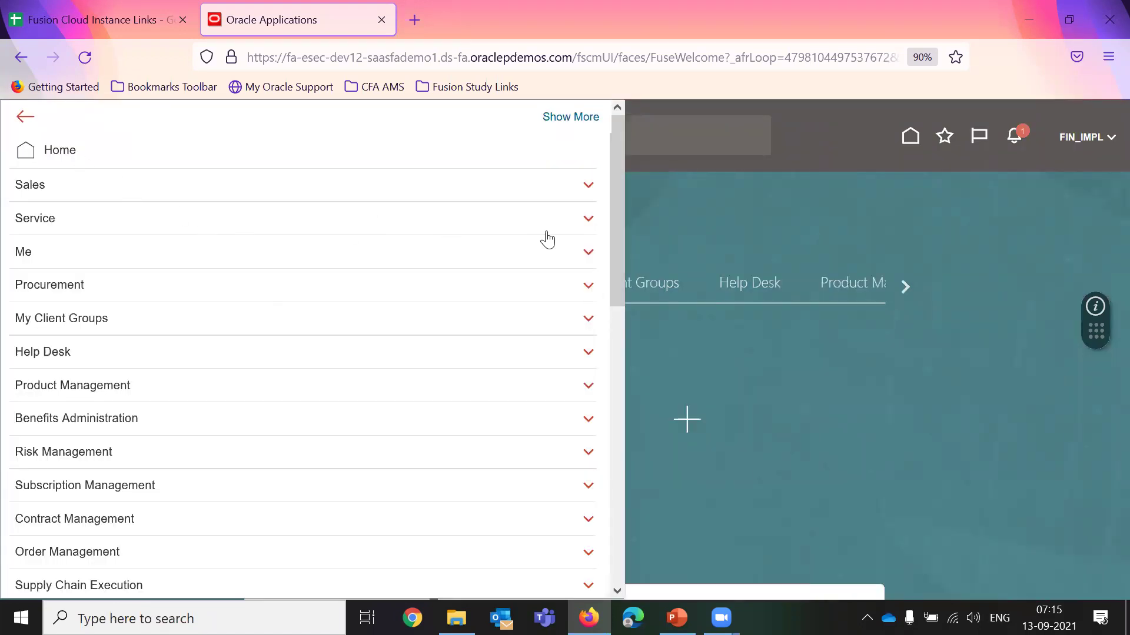
scroll(548, 239, "down", 10)
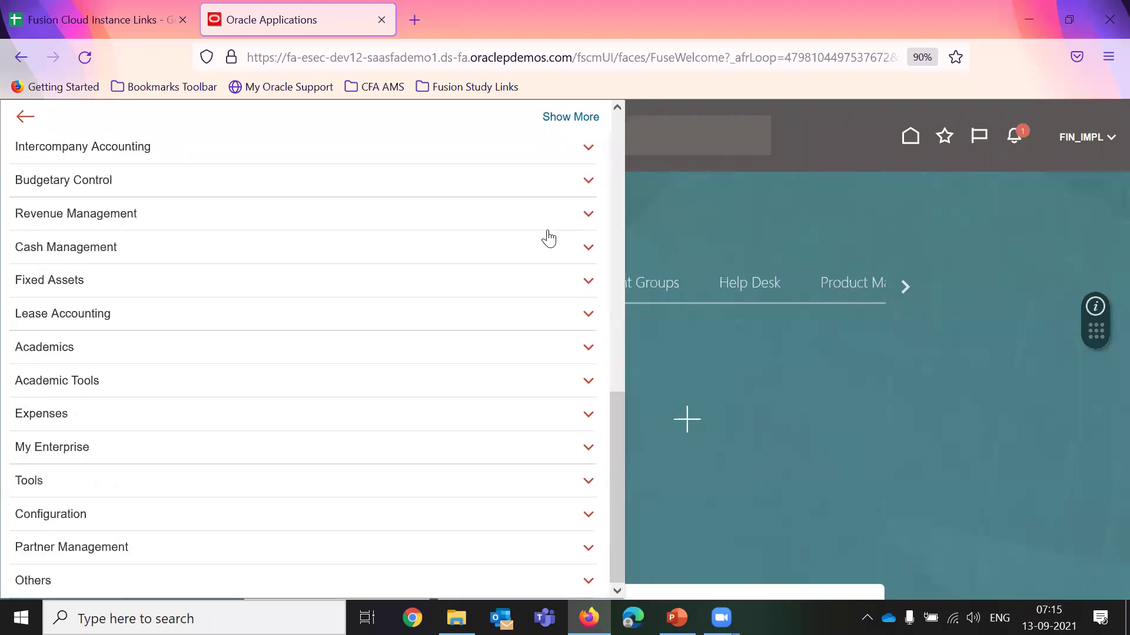
scroll(549, 237, "up", 5)
scroll(549, 236, "up", 3)
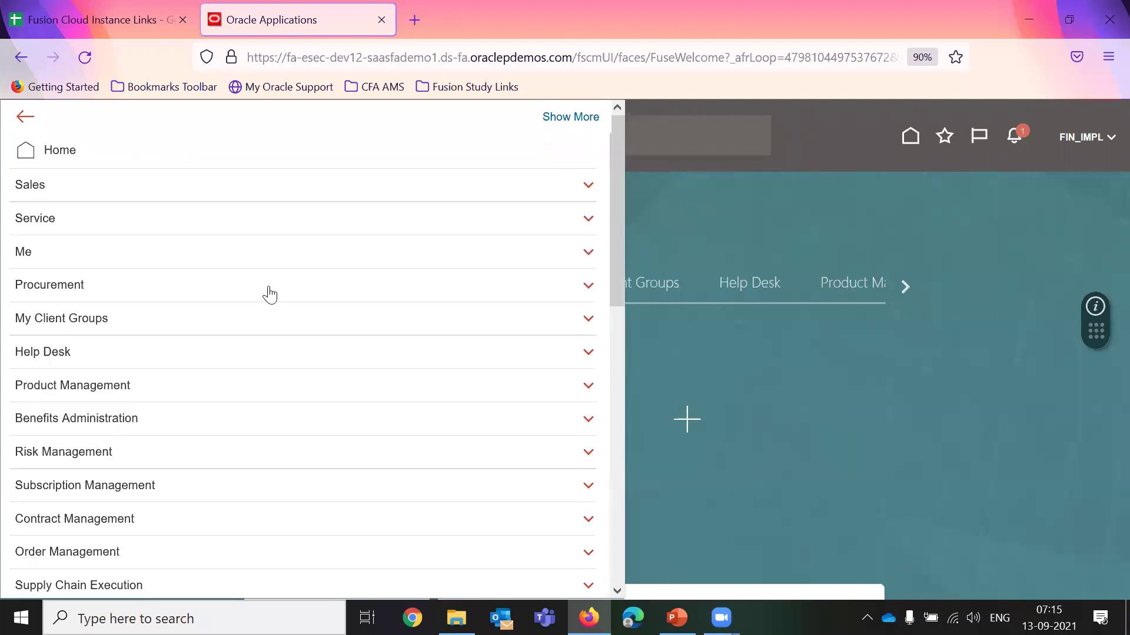
left_click(595, 292)
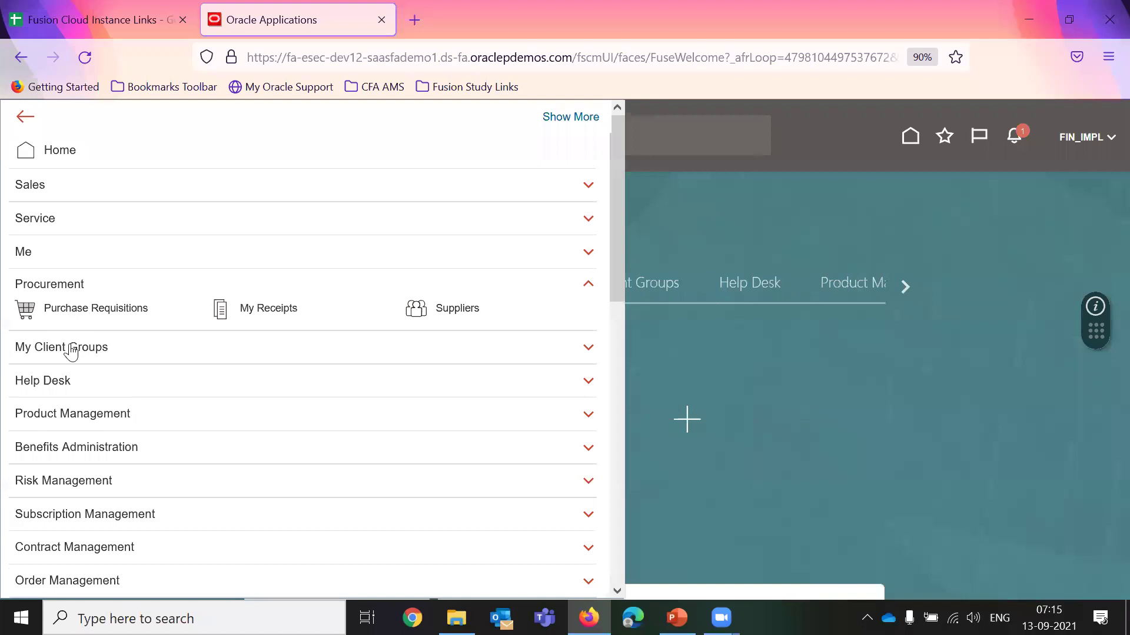
left_click(588, 285)
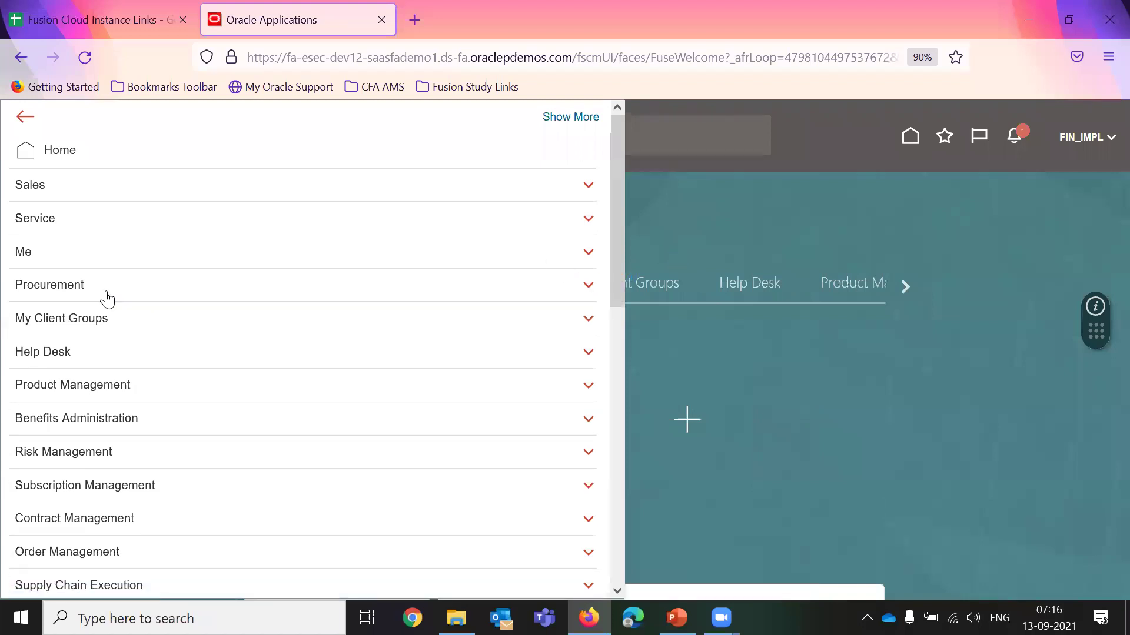
Step: Examine the Order Management entries and the remaining categories in the Navigator, and close it
scroll(366, 306, "down", 2)
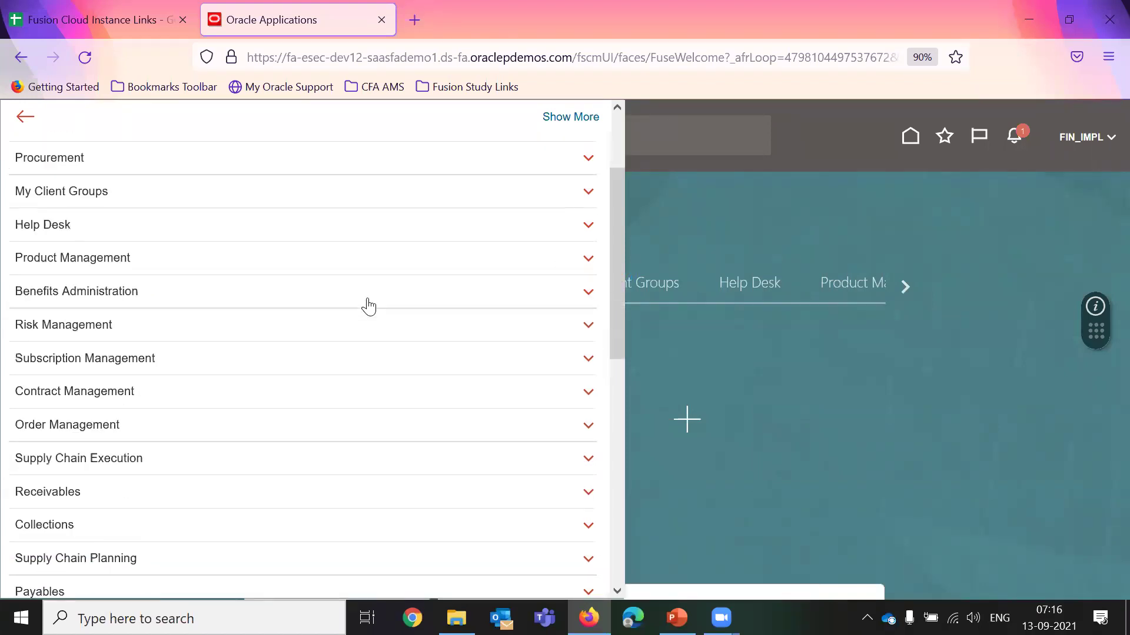
left_click(589, 424)
scroll(464, 357, "down", 4)
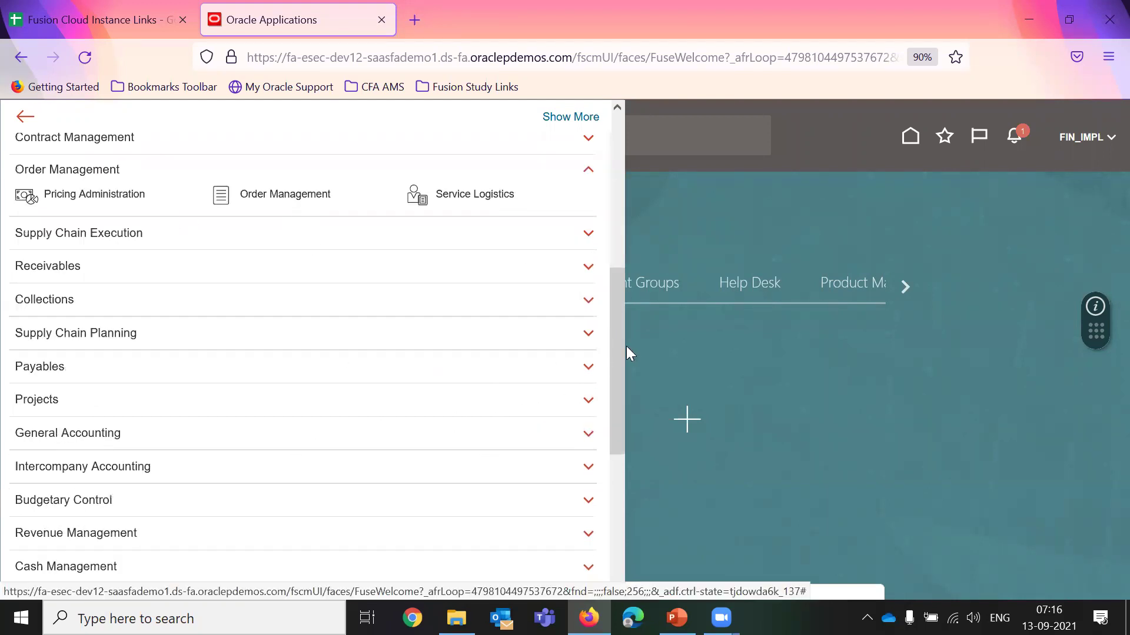
scroll(621, 353, "up", 6)
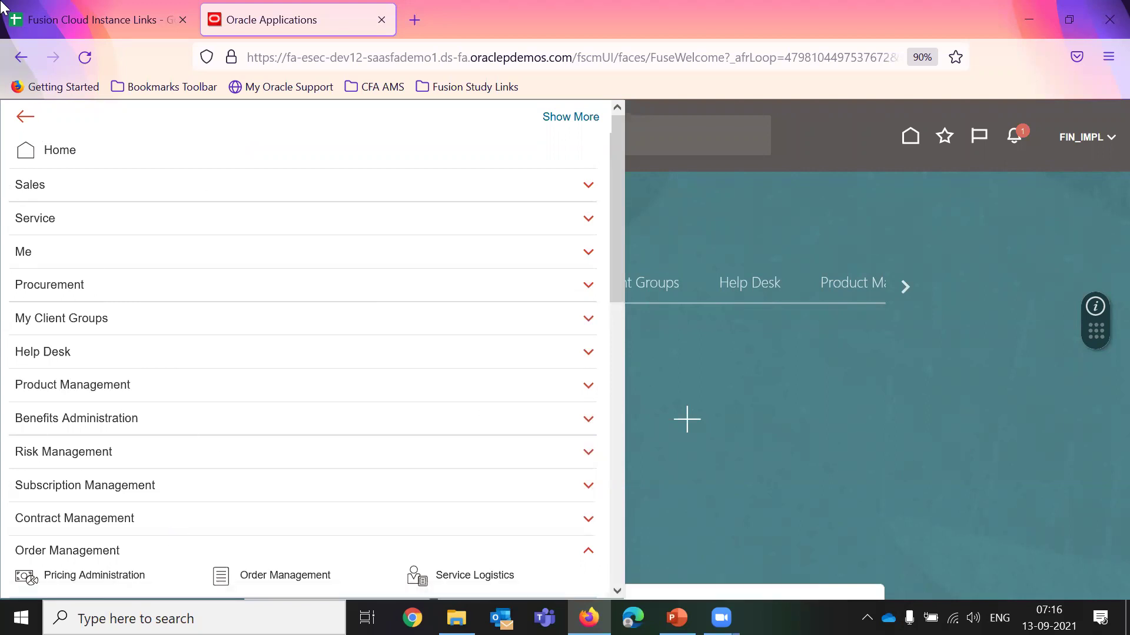
scroll(517, 297, "down", 10)
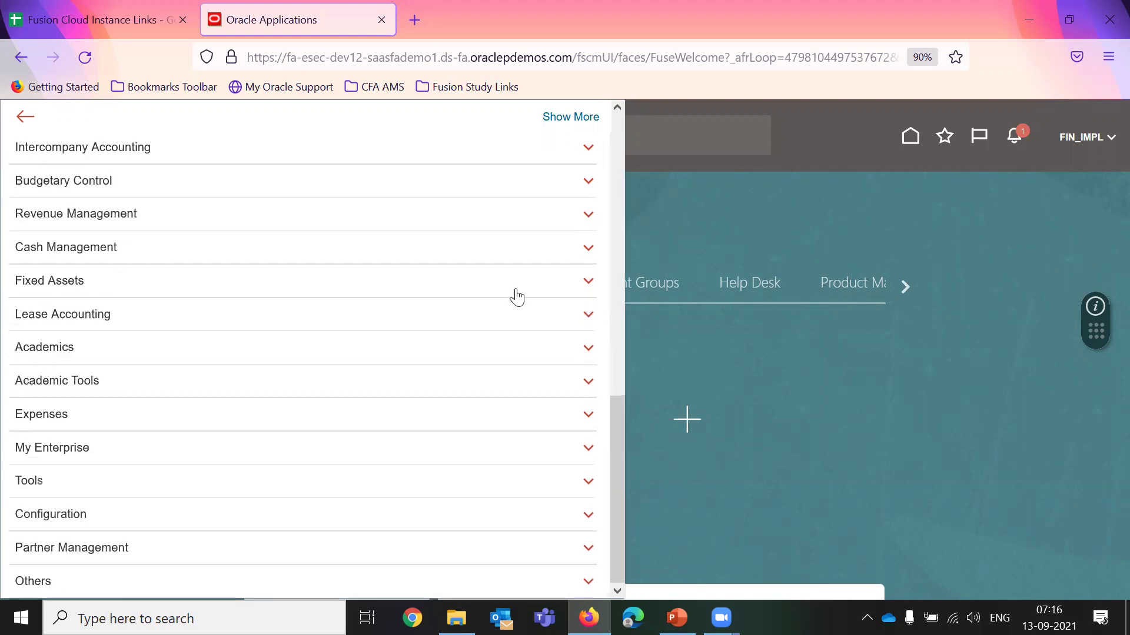
scroll(517, 297, "up", 10)
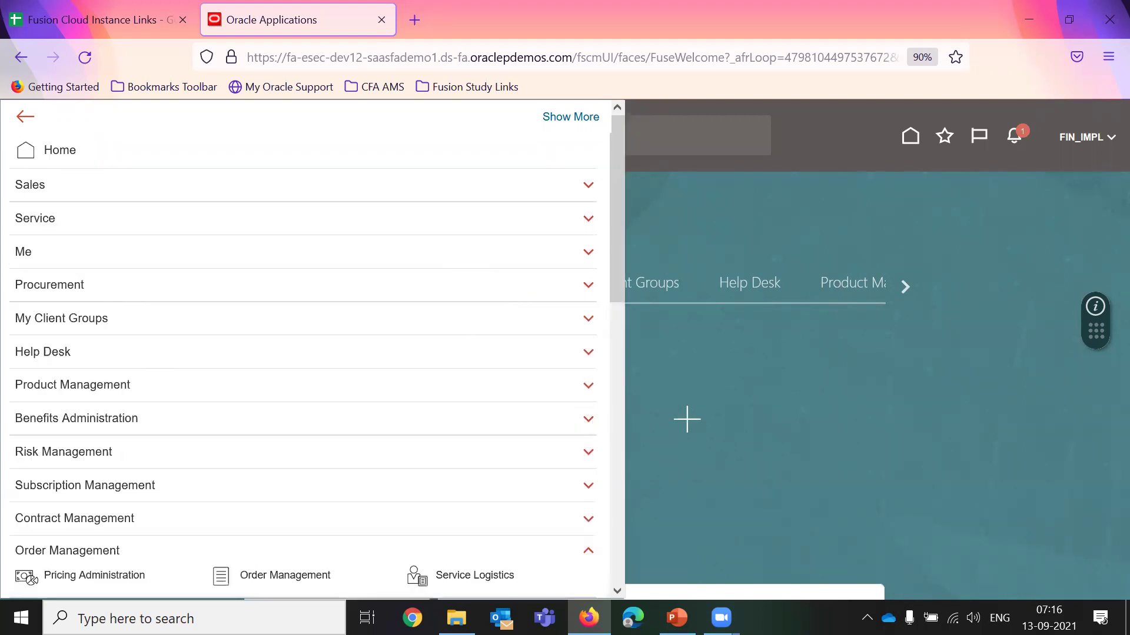
left_click(25, 116)
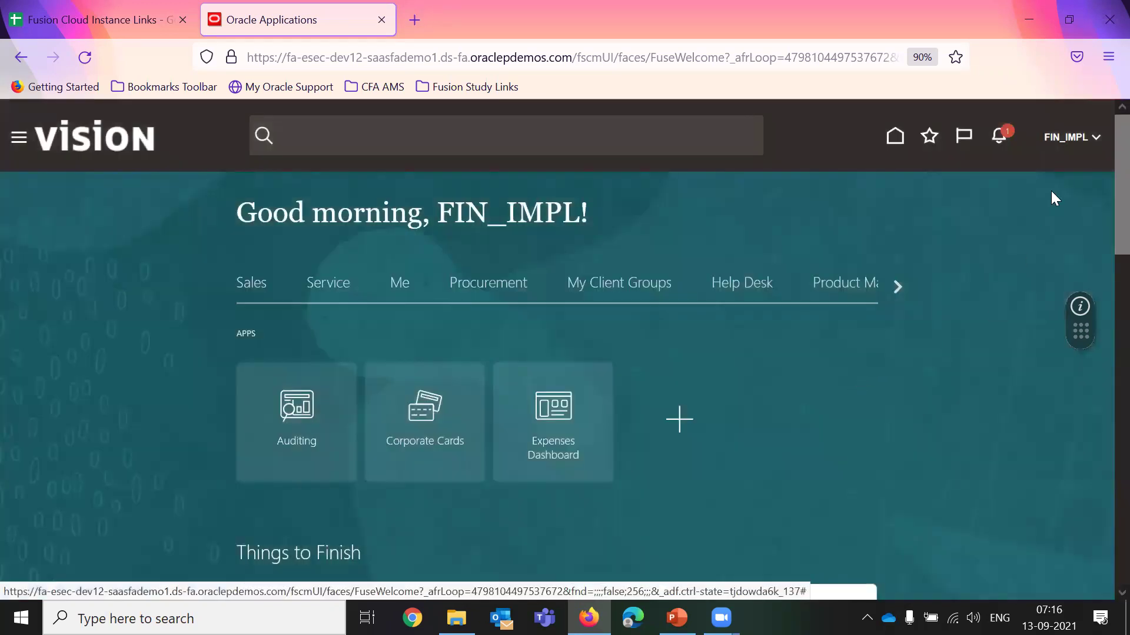
Step: Highlight the FIN_IMPL user name in the home page greeting and clear the selection
left_click_drag(439, 213, 577, 213)
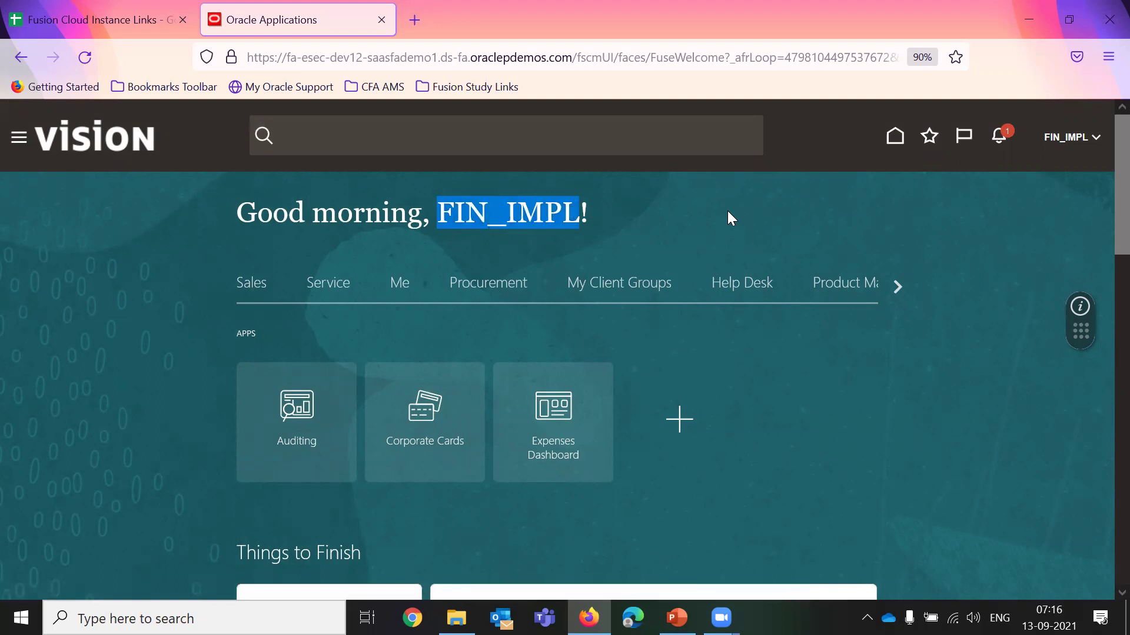
left_click_drag(438, 215, 412, 217)
left_click(625, 207)
left_click(1027, 247)
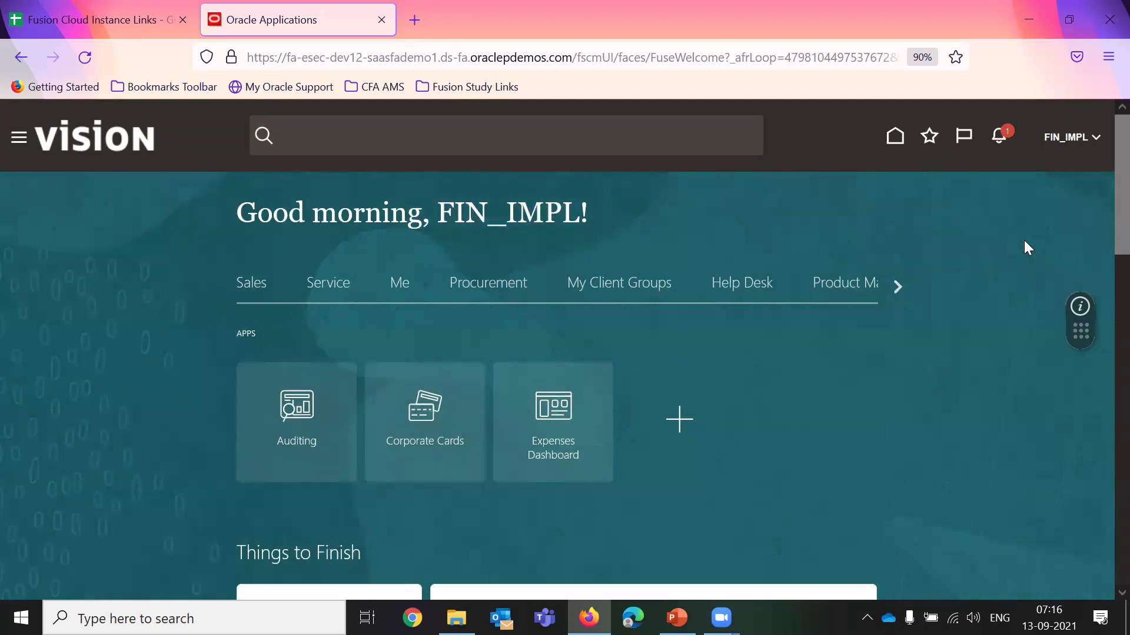
Step: Review the pending notifications and close the Notifications list
left_click(1000, 140)
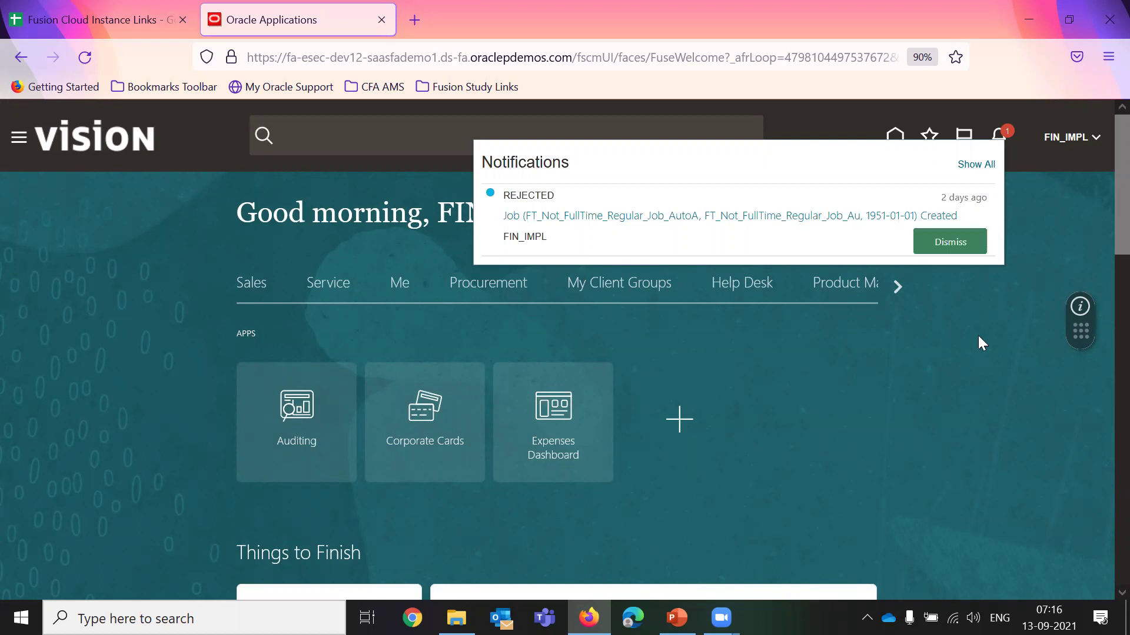
left_click(949, 397)
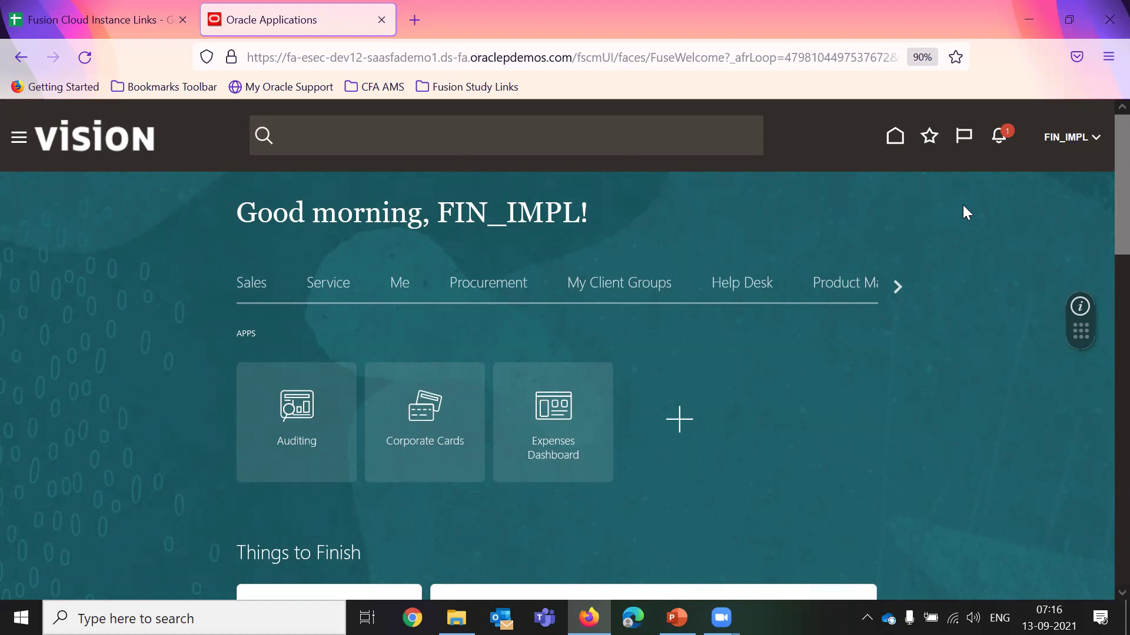
Step: Reopen the Notifications list and try to dismiss the rejected job notification
left_click(1002, 139)
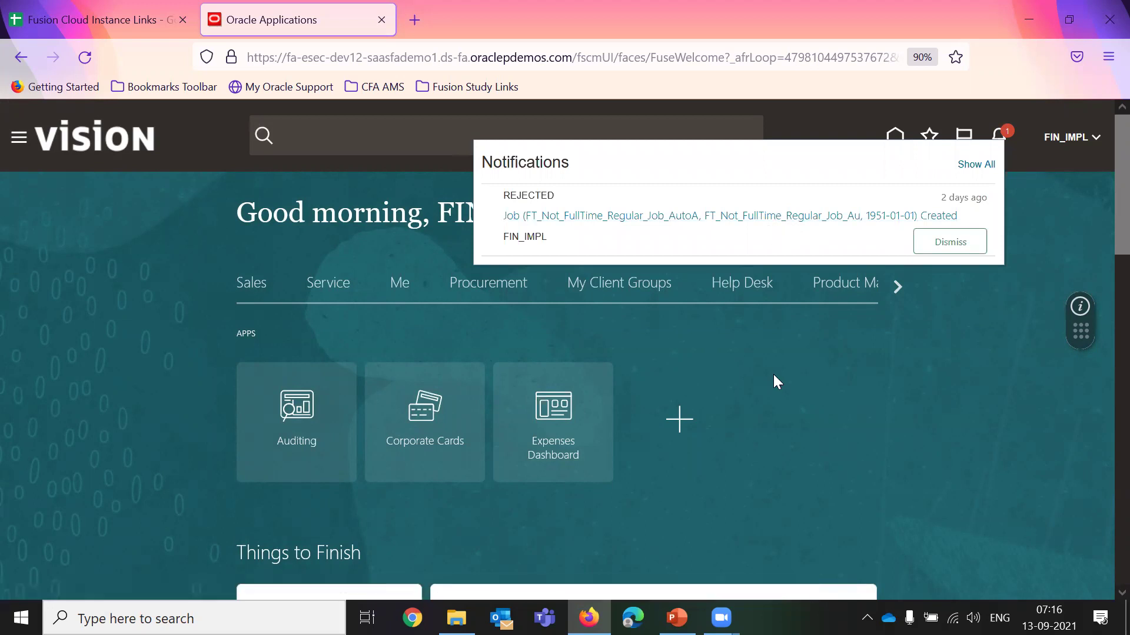
left_click(948, 242)
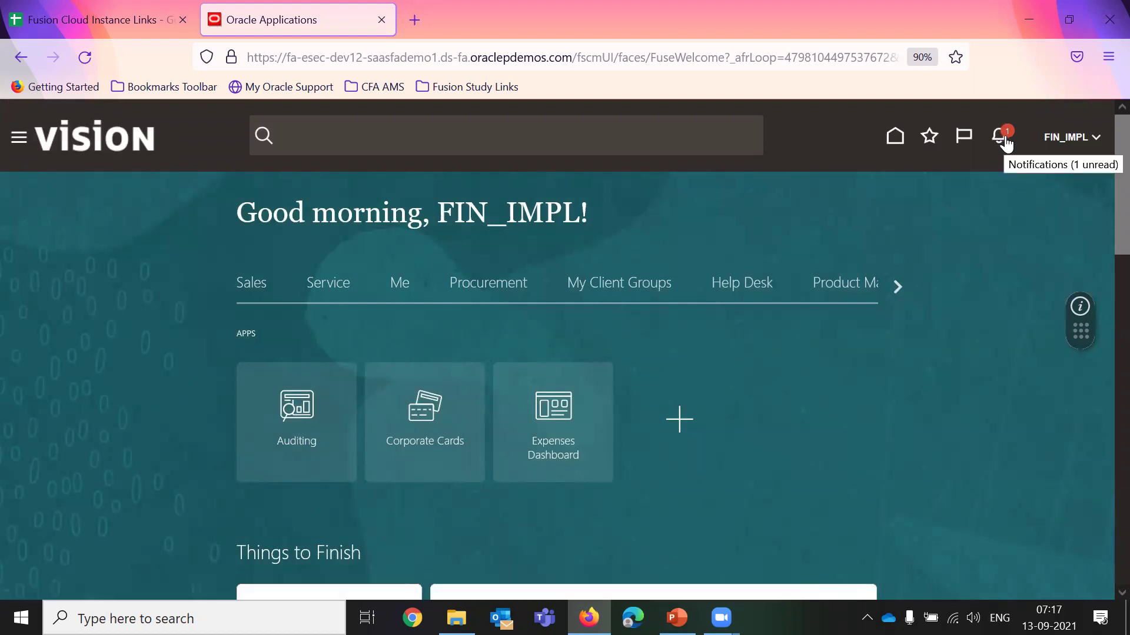
Step: Review the personalization, administration and troubleshooting options under Settings and Actions, and close the list
left_click(1095, 141)
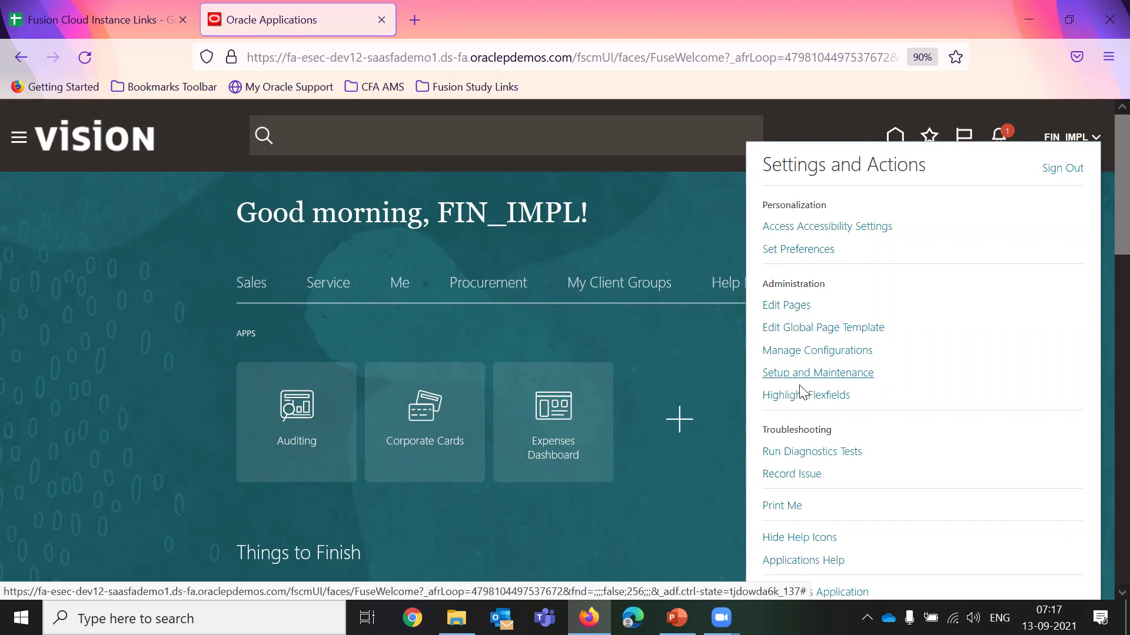
left_click(686, 340)
Step: Advance the home page categories to the end of the row and show the Tools category
left_click(896, 284)
left_click(896, 283)
left_click(896, 283)
left_click(896, 283)
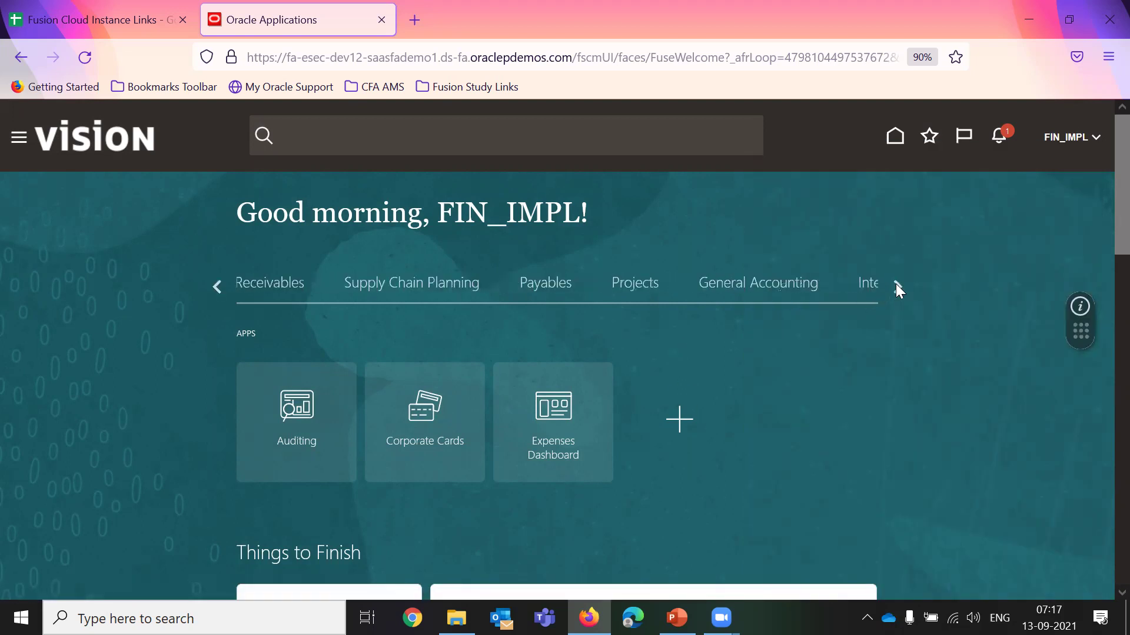
left_click(896, 284)
left_click(896, 283)
left_click(897, 287)
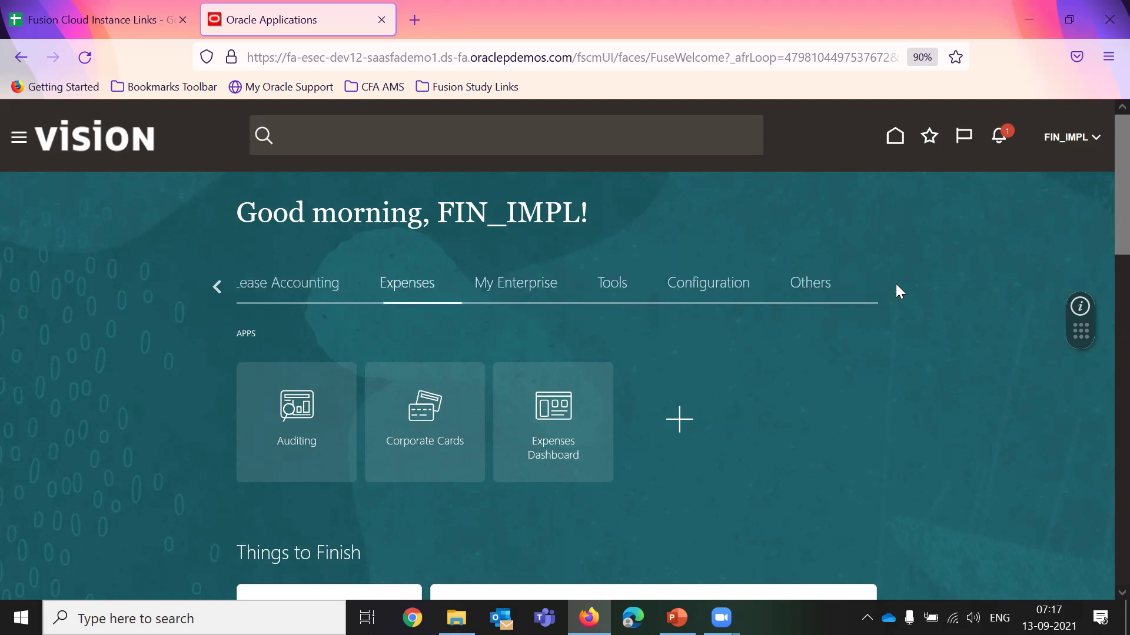
left_click(609, 288)
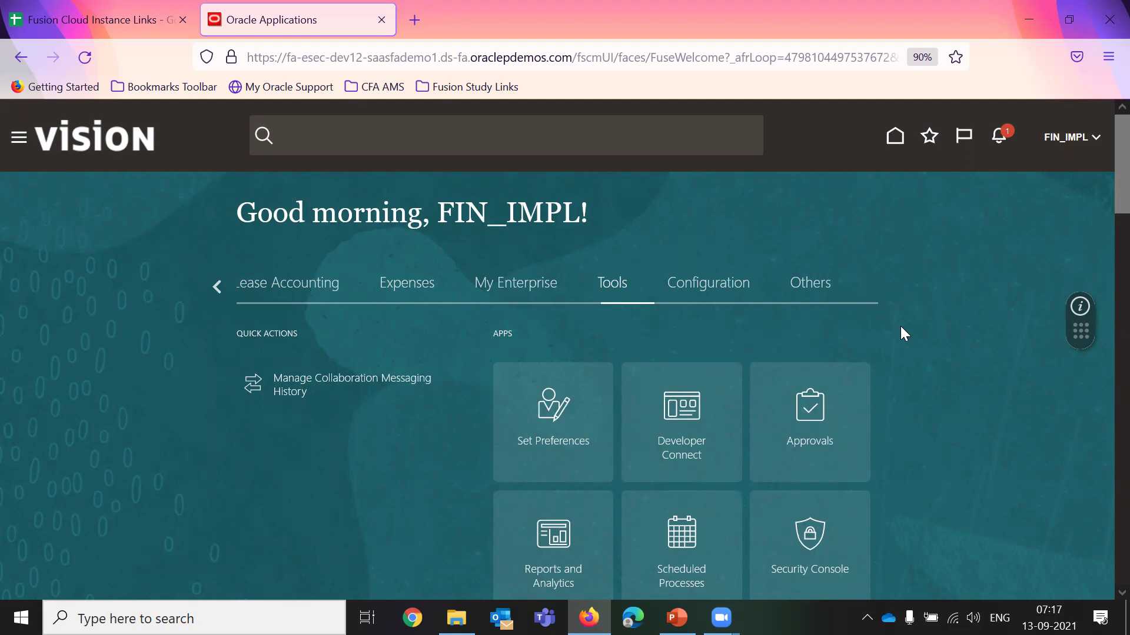
Step: Open the Security Console from the Tools apps and dismiss its warning
scroll(944, 306, "down", 4)
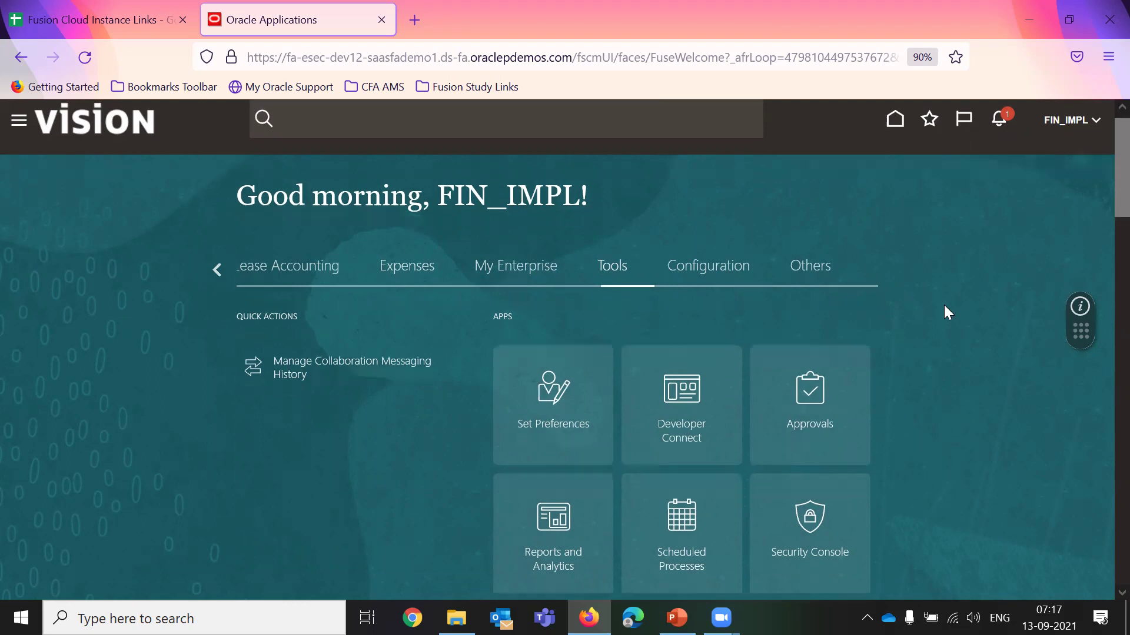
scroll(944, 306, "up", 4)
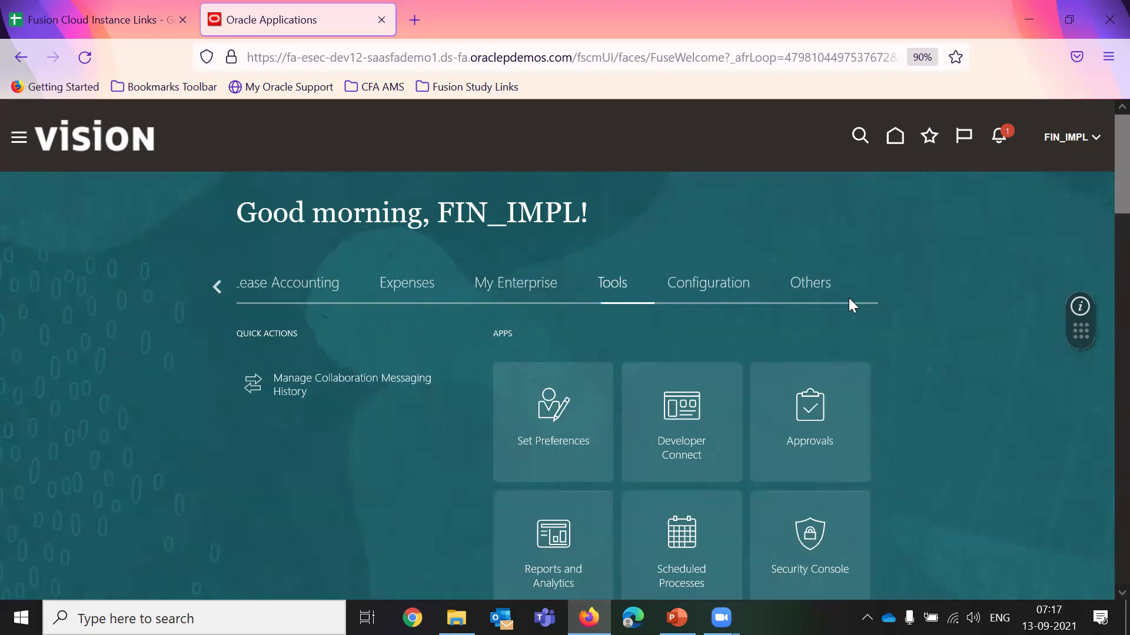
scroll(960, 318, "down", 3)
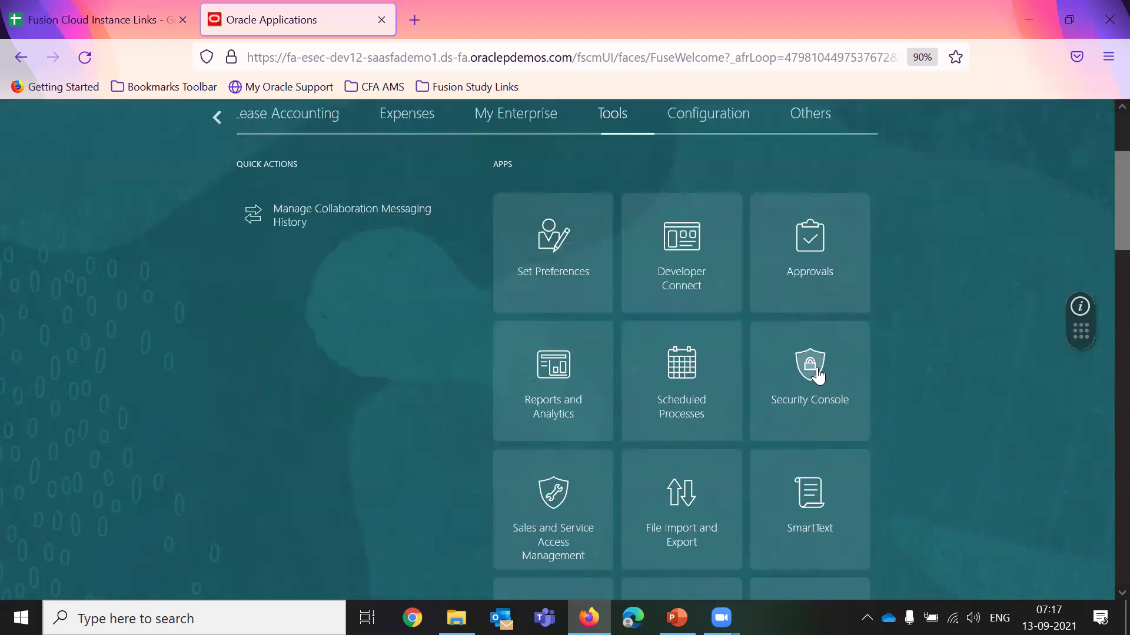
left_click(818, 374)
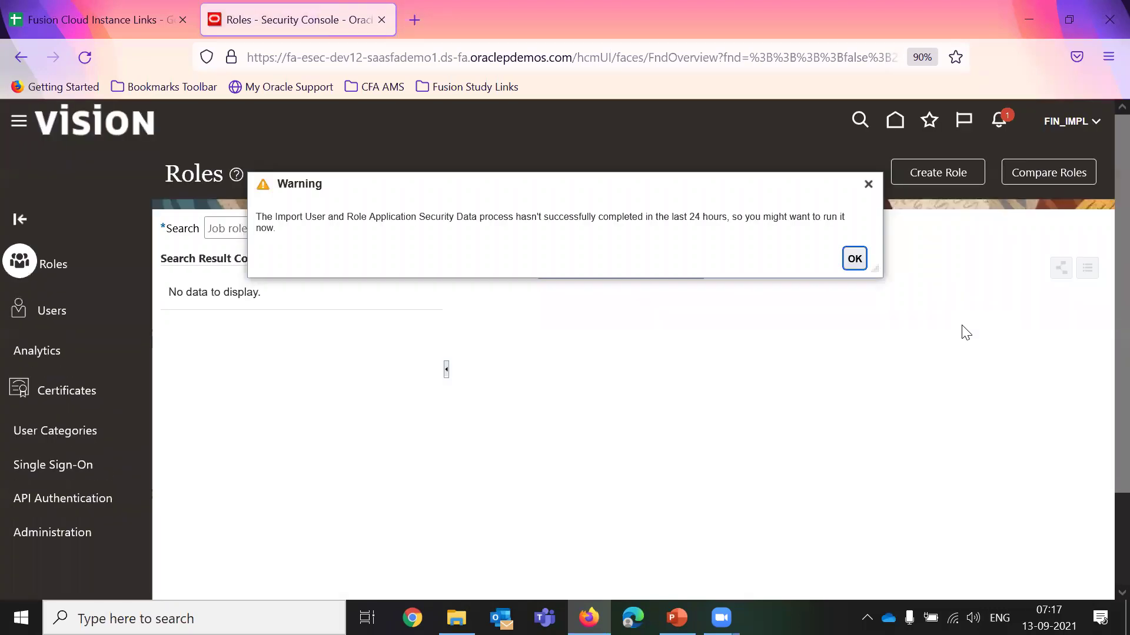
left_click(854, 259)
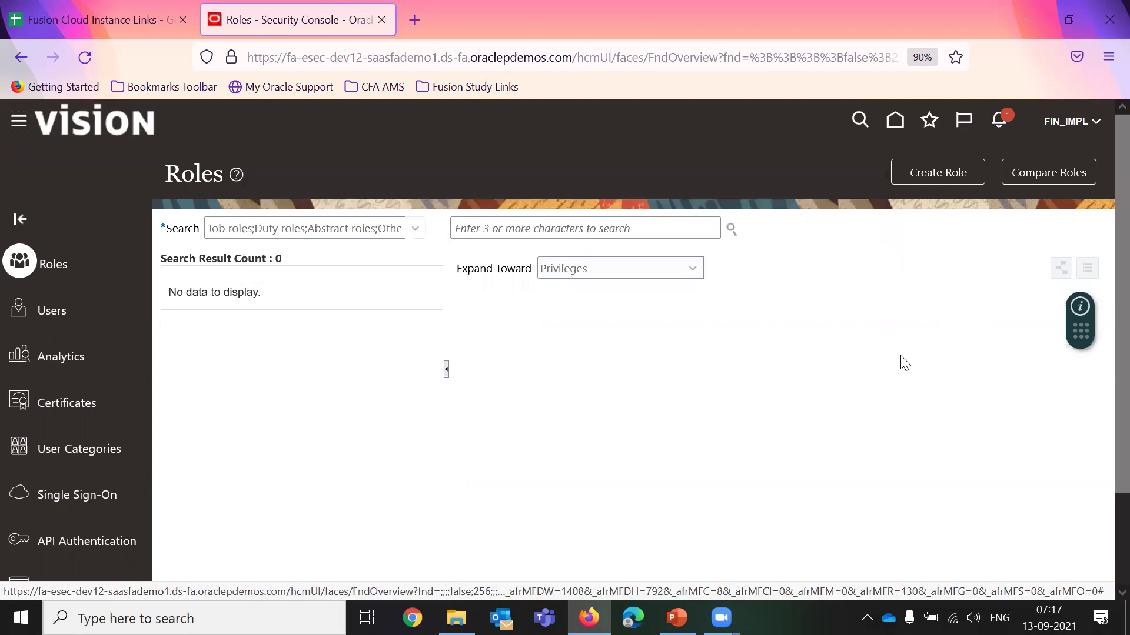
Step: View the Users and Roles pages of the Security Console and return to the home page
left_click(47, 314)
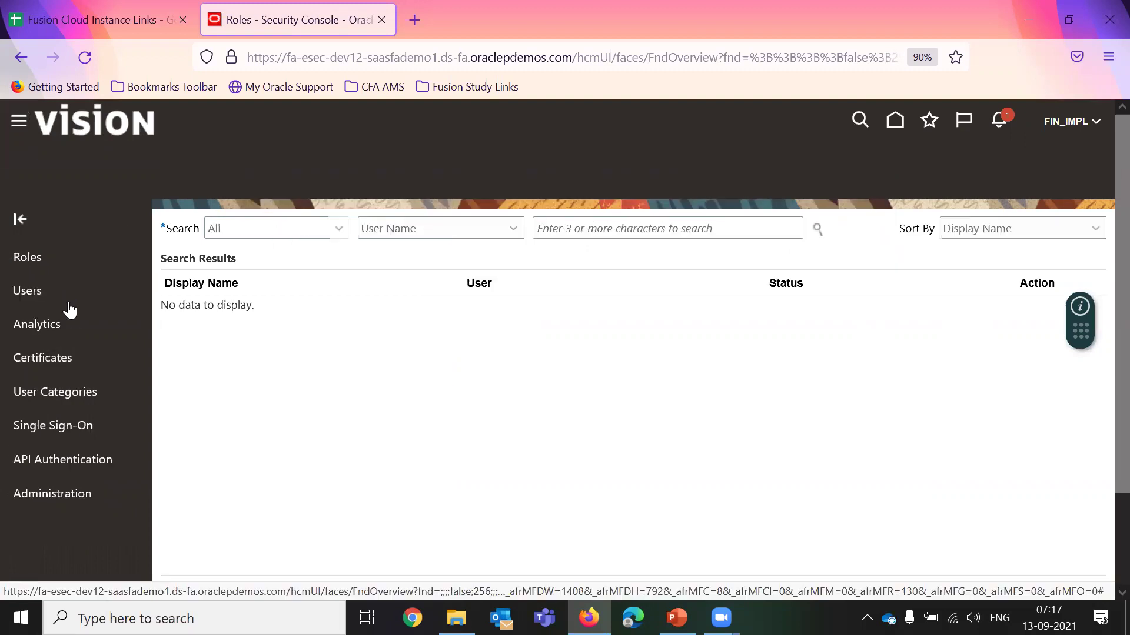
left_click(63, 269)
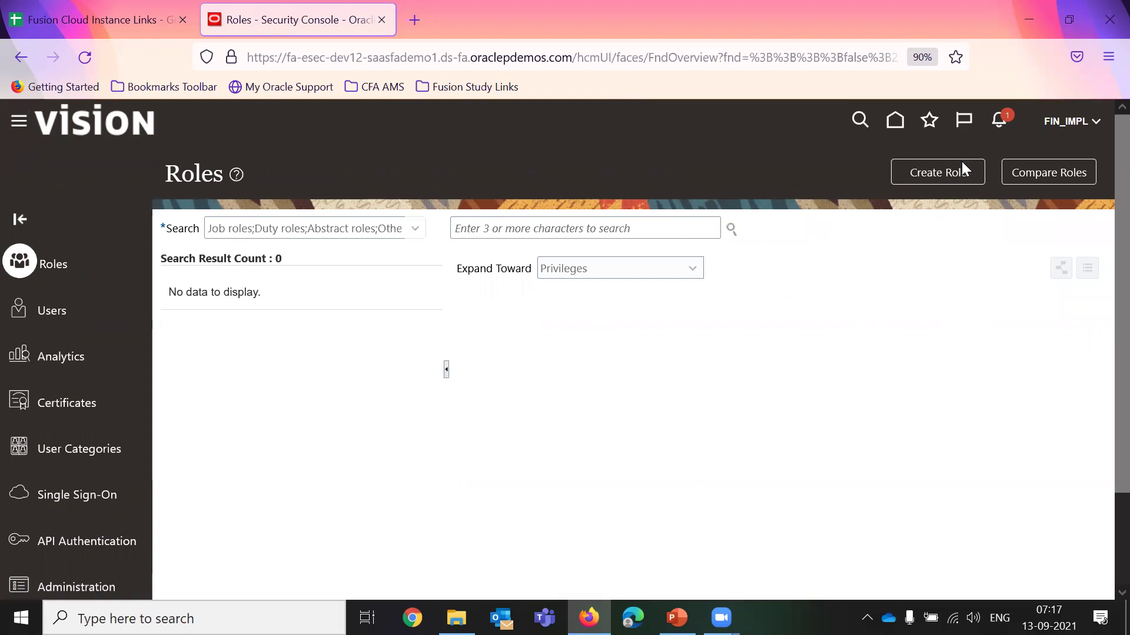
left_click(894, 120)
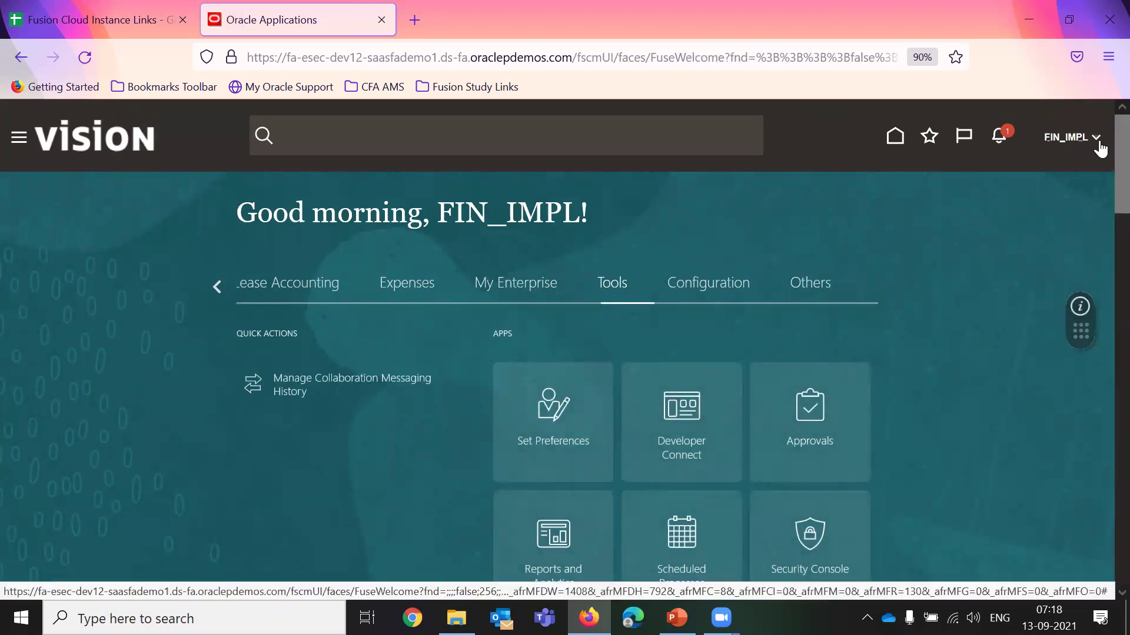
Step: Visit the Setup and Maintenance work area from the user's settings and return to the home page
left_click(1098, 141)
left_click(849, 373)
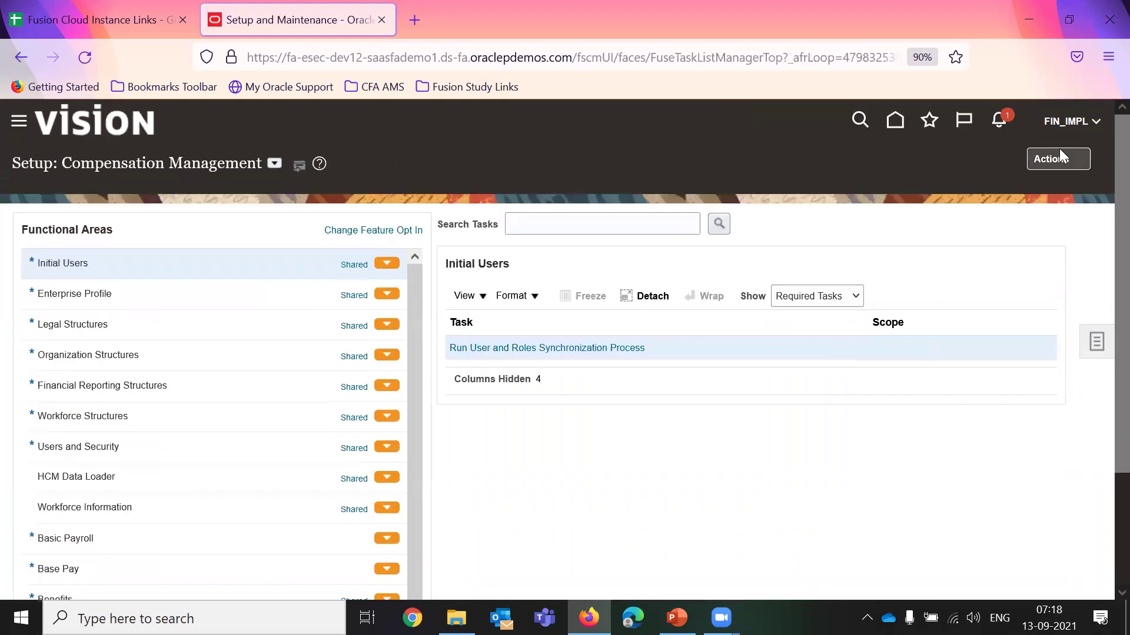
left_click(897, 127)
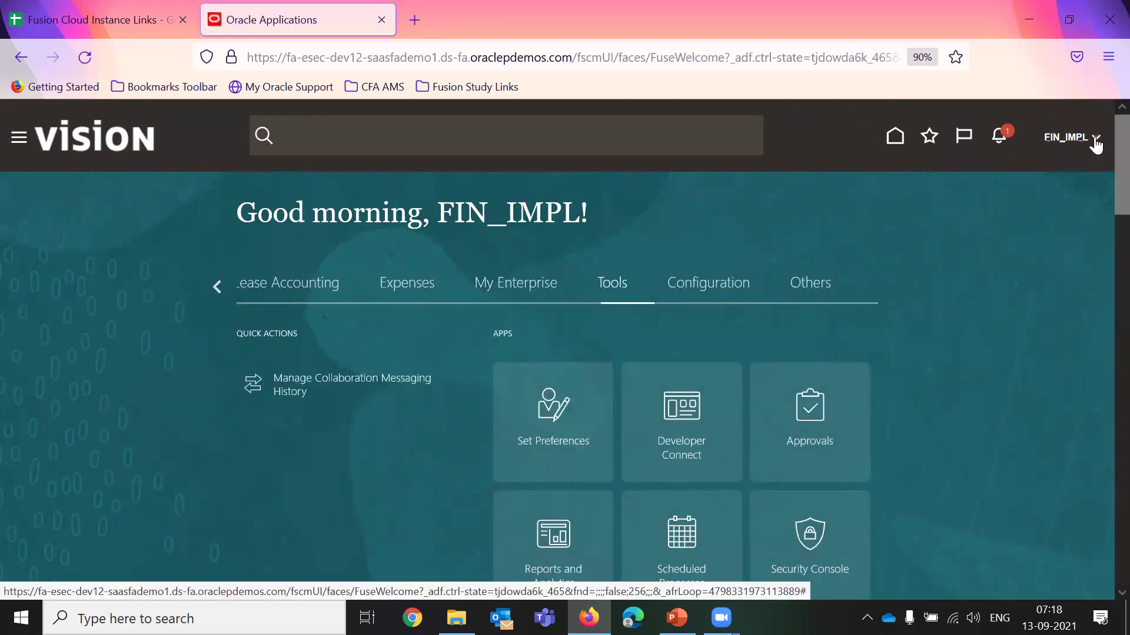
Step: Display the About This Application information, highlight the 21C release name, and close the window
left_click(1093, 141)
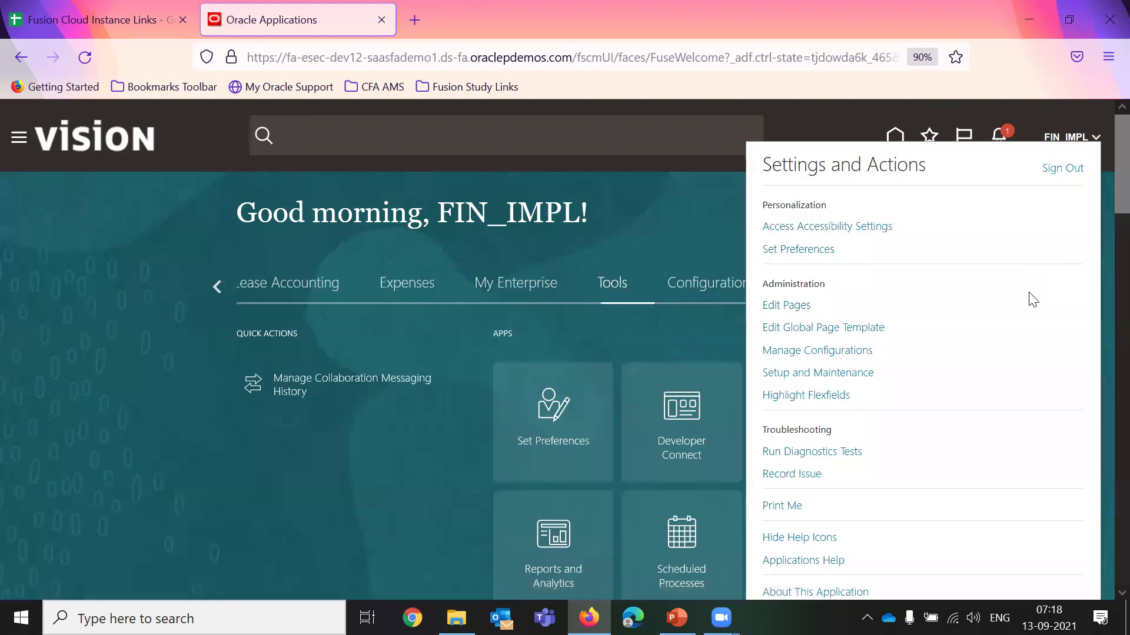
scroll(1017, 325, "up", 1)
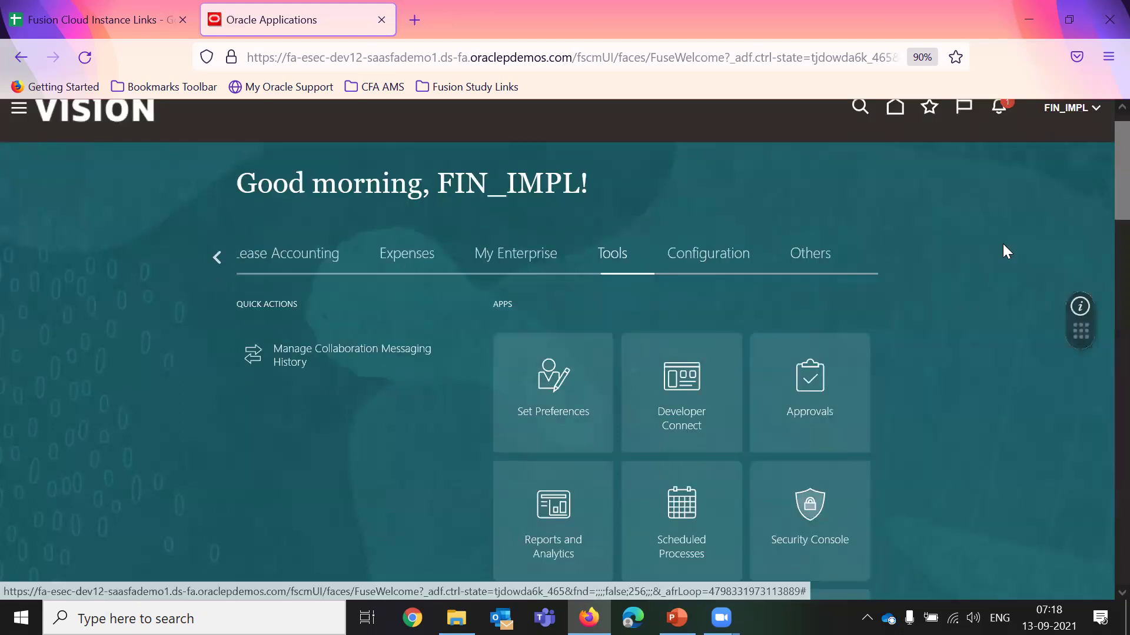
left_click(1096, 112)
left_click(788, 563)
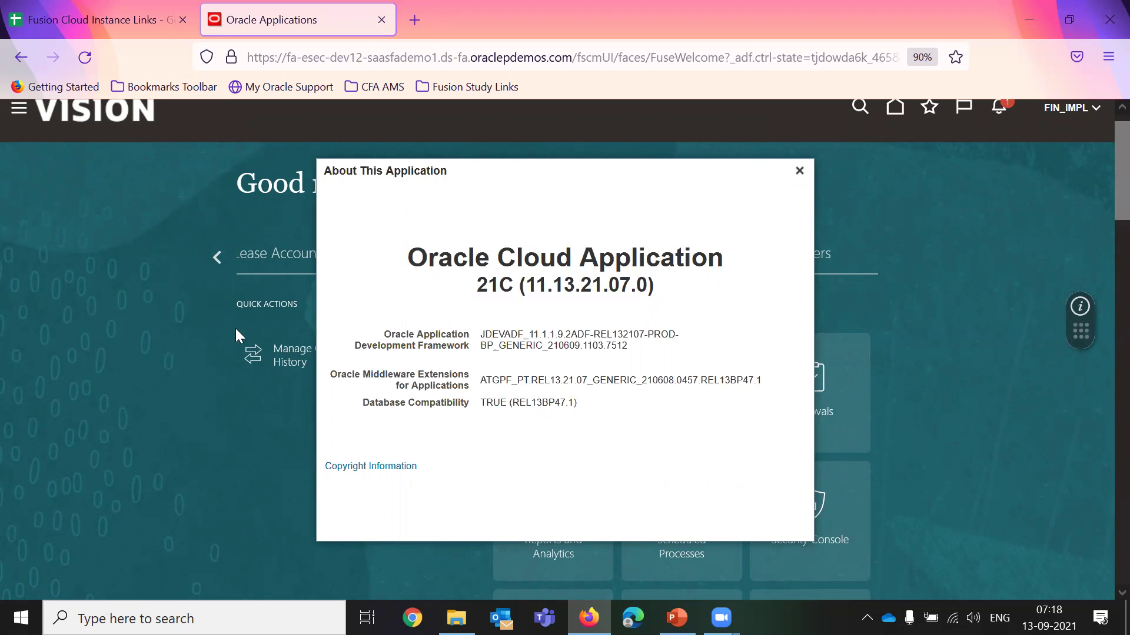
left_click_drag(512, 284, 478, 286)
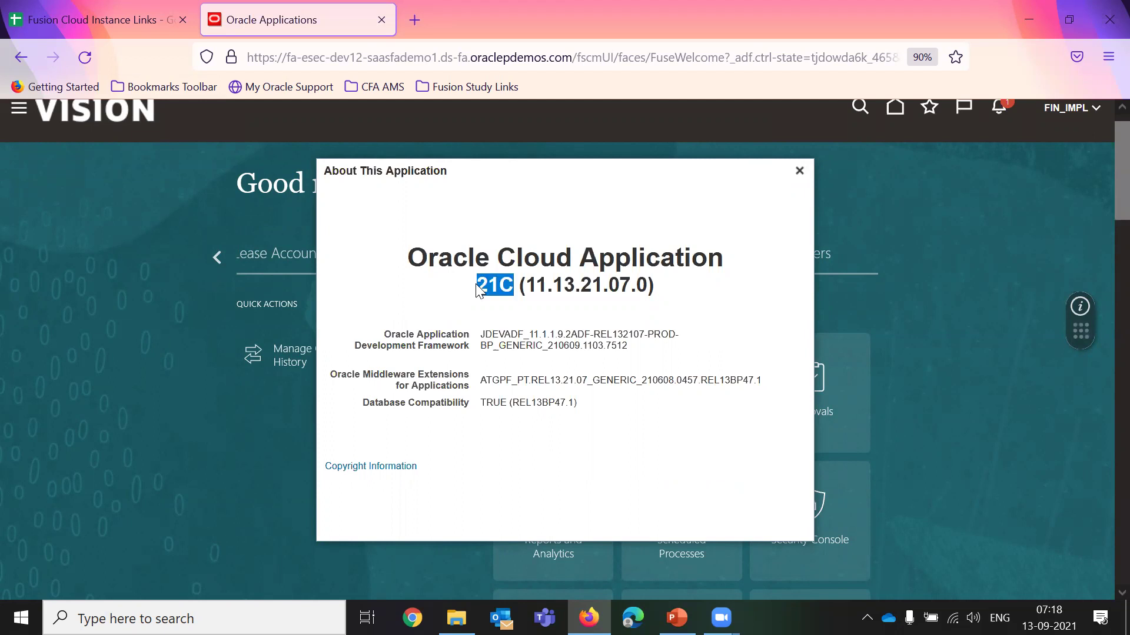
left_click(630, 345)
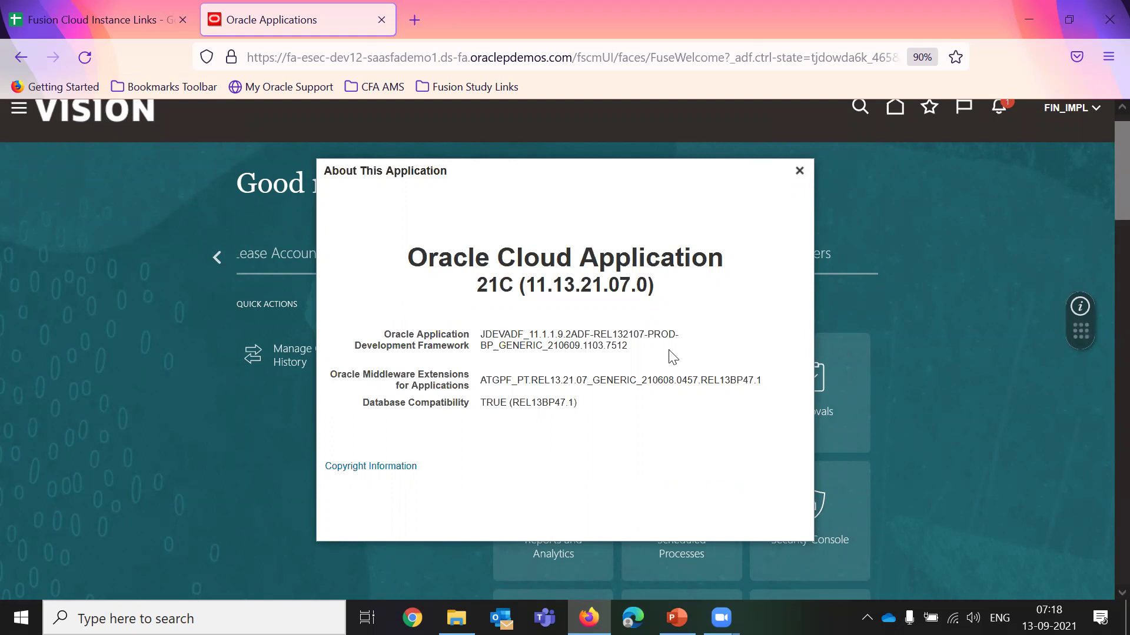
left_click(800, 172)
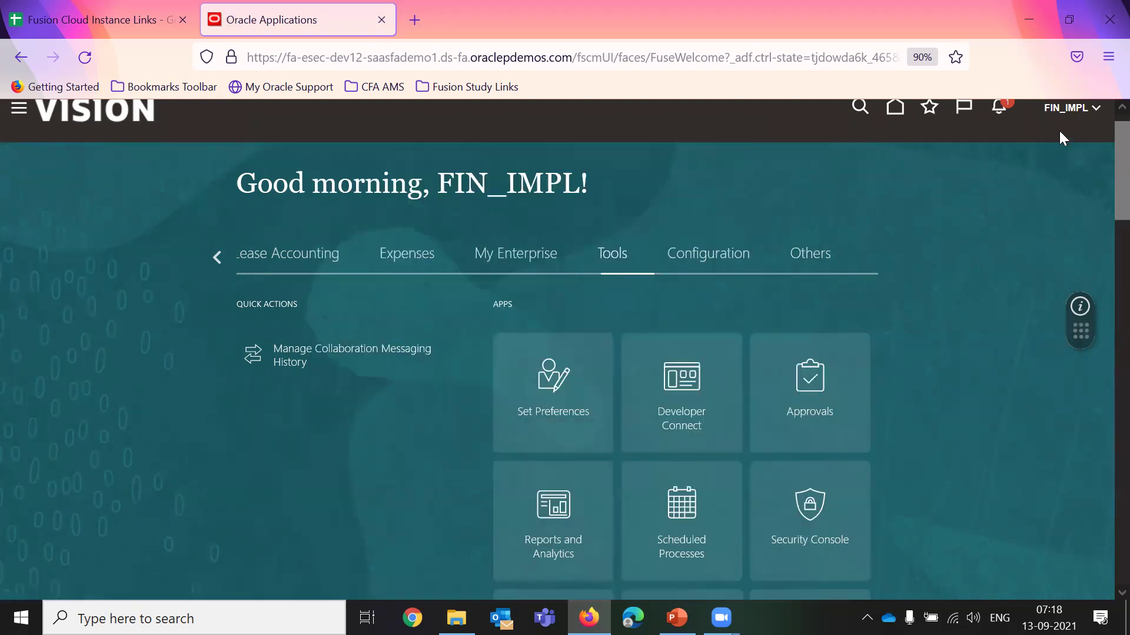
Step: Reopen the About This Application information and highlight the Oracle Cloud Application title and the 21C release name
left_click(1094, 118)
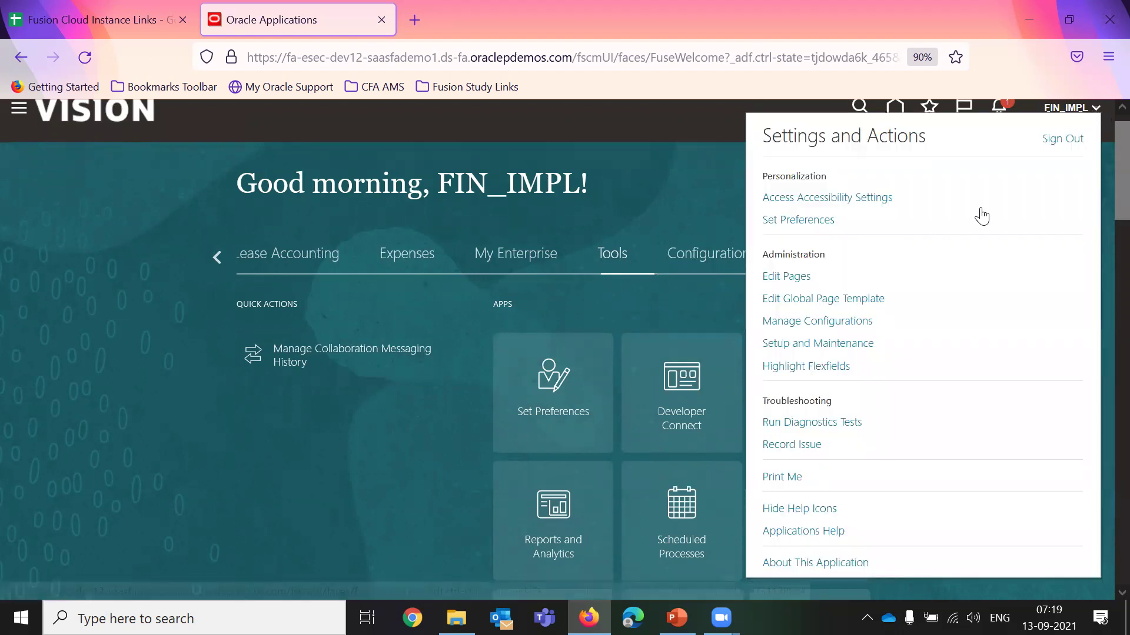
left_click(832, 564)
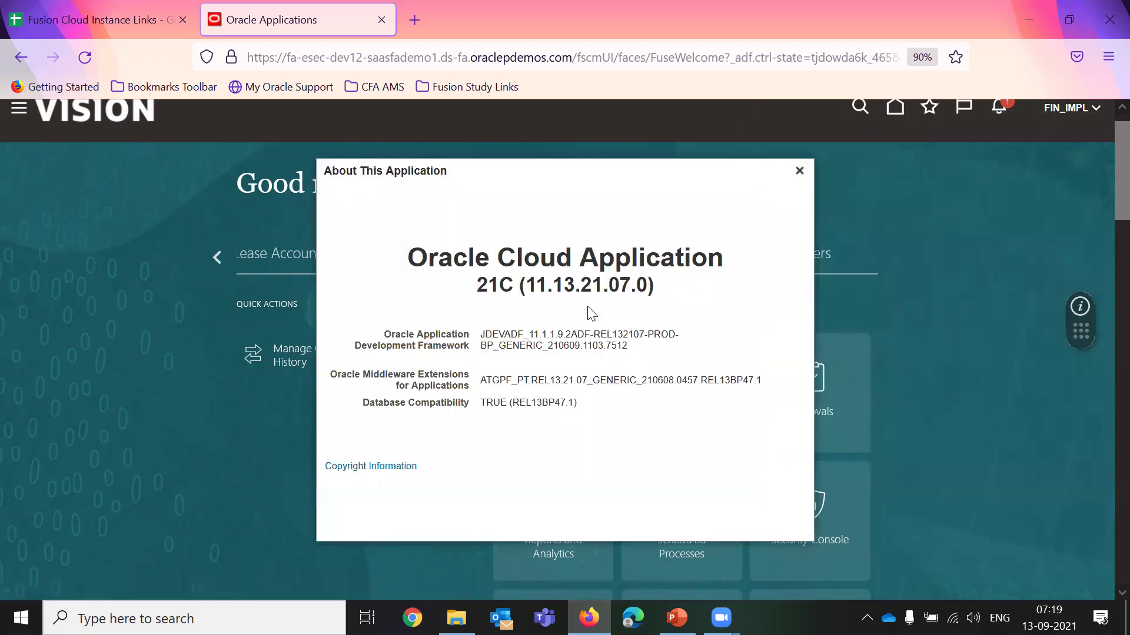
left_click_drag(730, 271, 408, 260)
left_click_drag(479, 285, 513, 287)
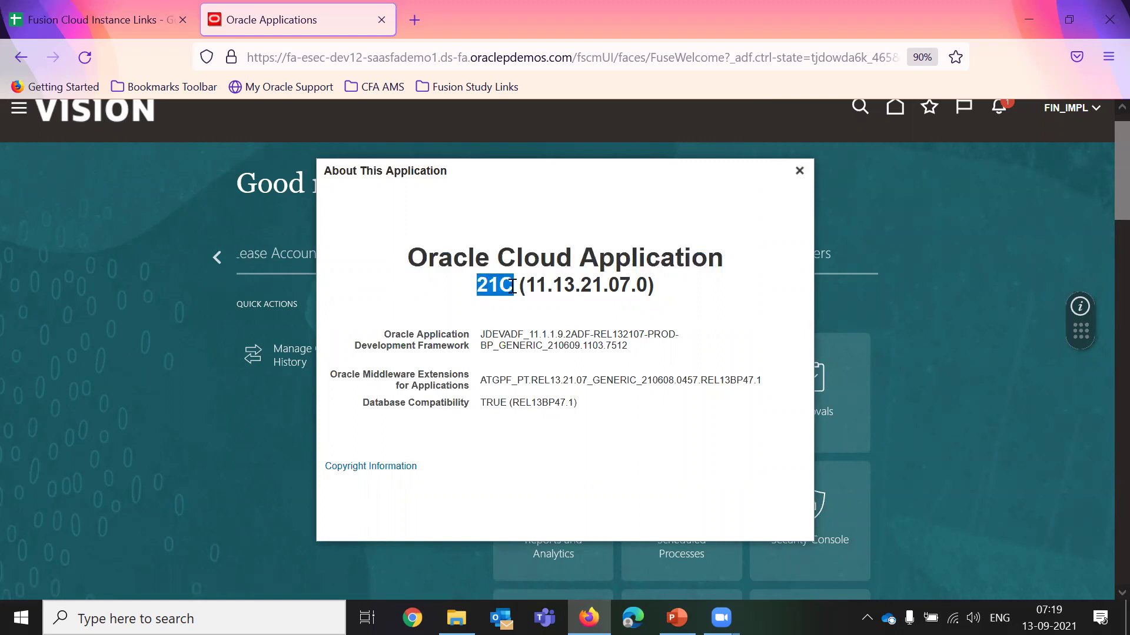
left_click(554, 369)
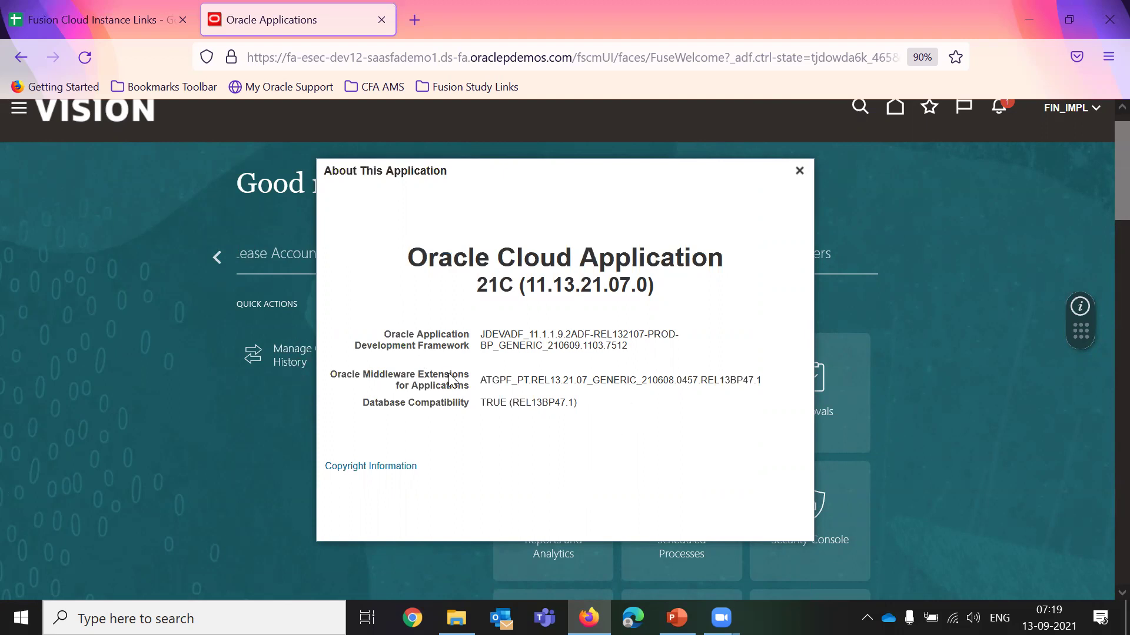
mouse_move(515, 286)
left_mouse_down()
mouse_move(476, 287)
mouse_move(515, 297)
left_mouse_up()
left_click(492, 316)
left_click(509, 345)
left_click_drag(513, 286, 488, 287)
left_click(660, 264)
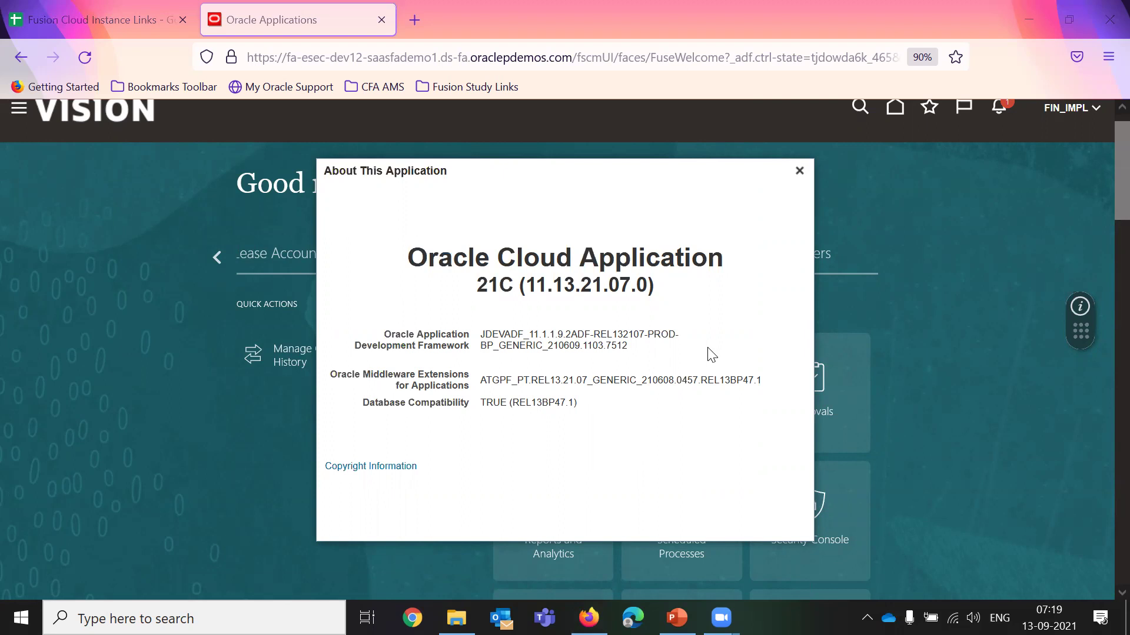
left_click_drag(513, 285, 477, 287)
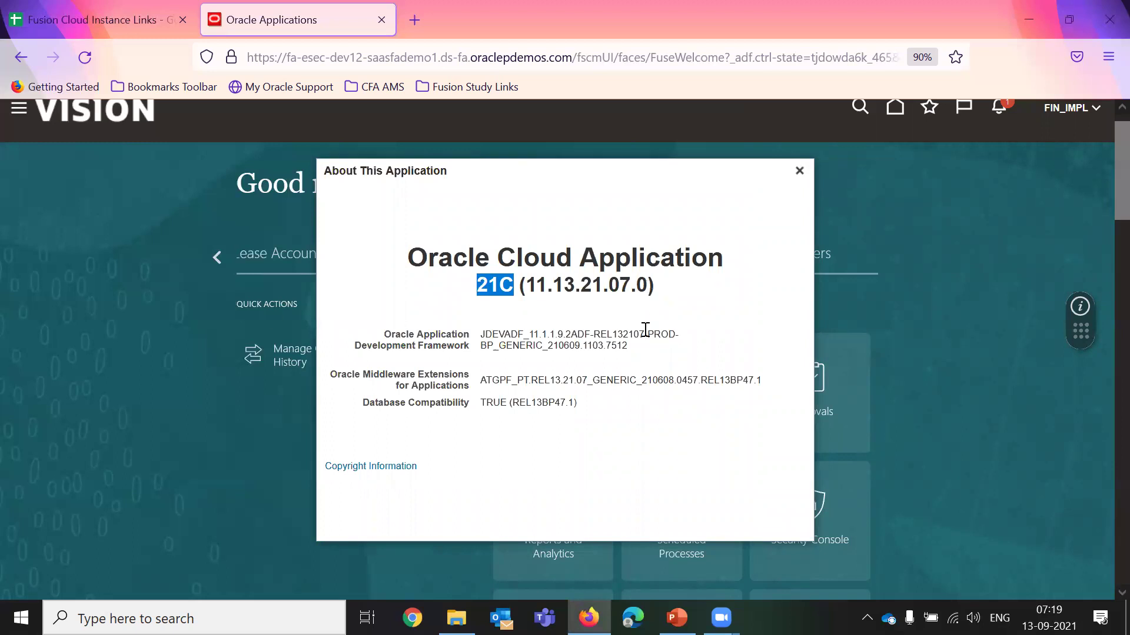
left_click(674, 294)
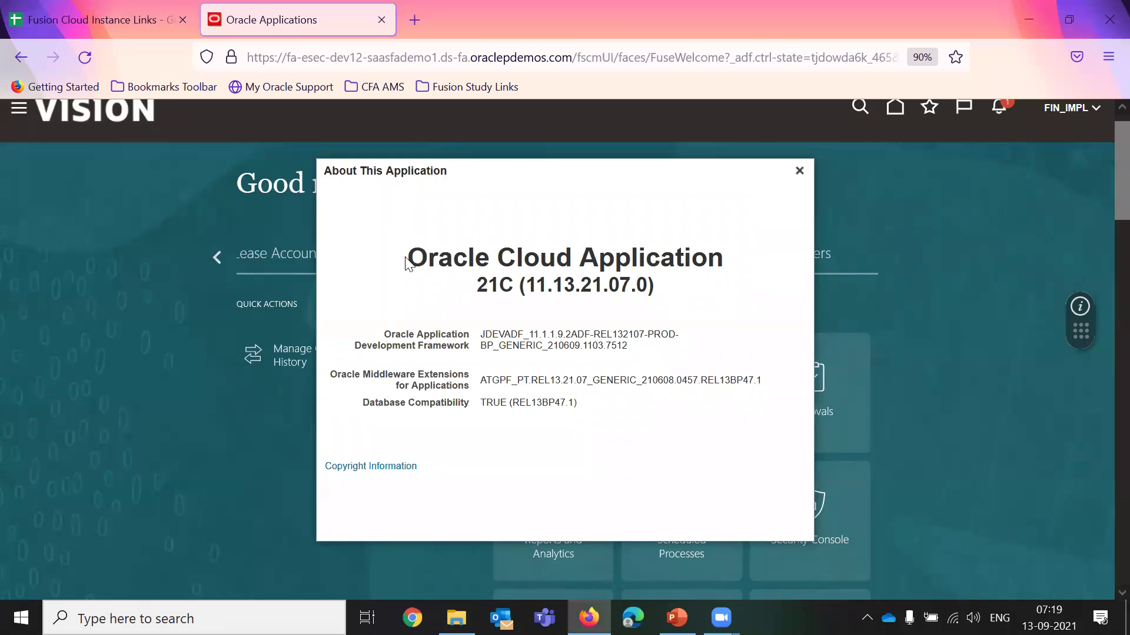
Step: Highlight the application title and the 21C release name once more, and close the About This Application window
left_click_drag(725, 263, 407, 257)
left_click_drag(518, 287, 475, 287)
left_click(693, 303)
left_click_drag(474, 291, 506, 288)
left_click(550, 304)
left_click(799, 172)
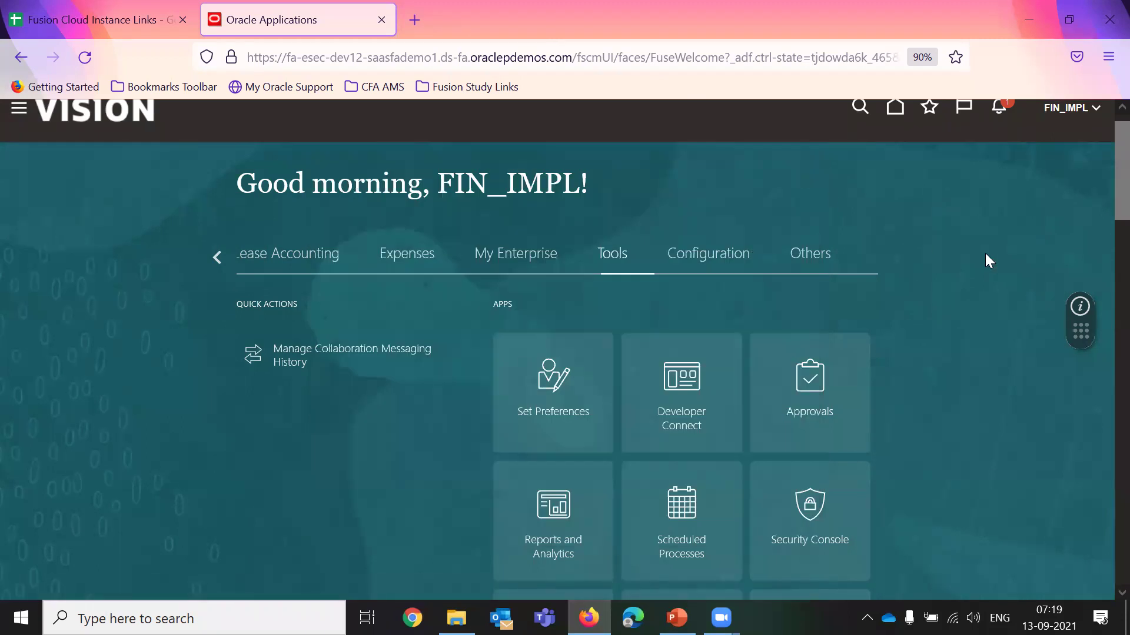
Step: Check the 21C release name in About This Application again by highlighting it, and close the window
left_click(1096, 109)
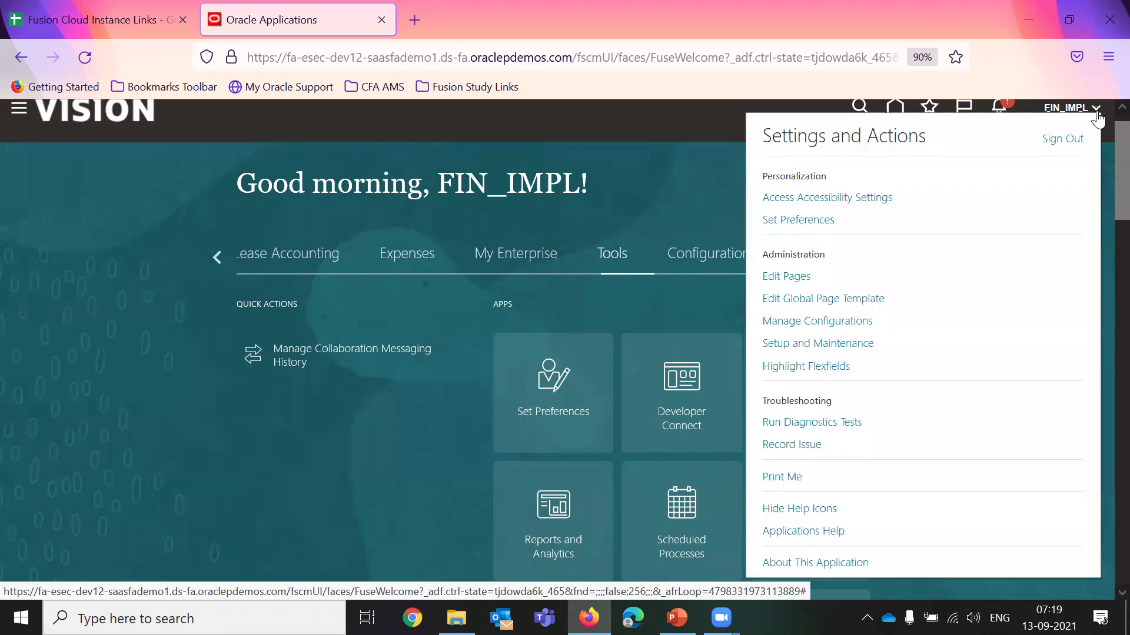
left_click(834, 565)
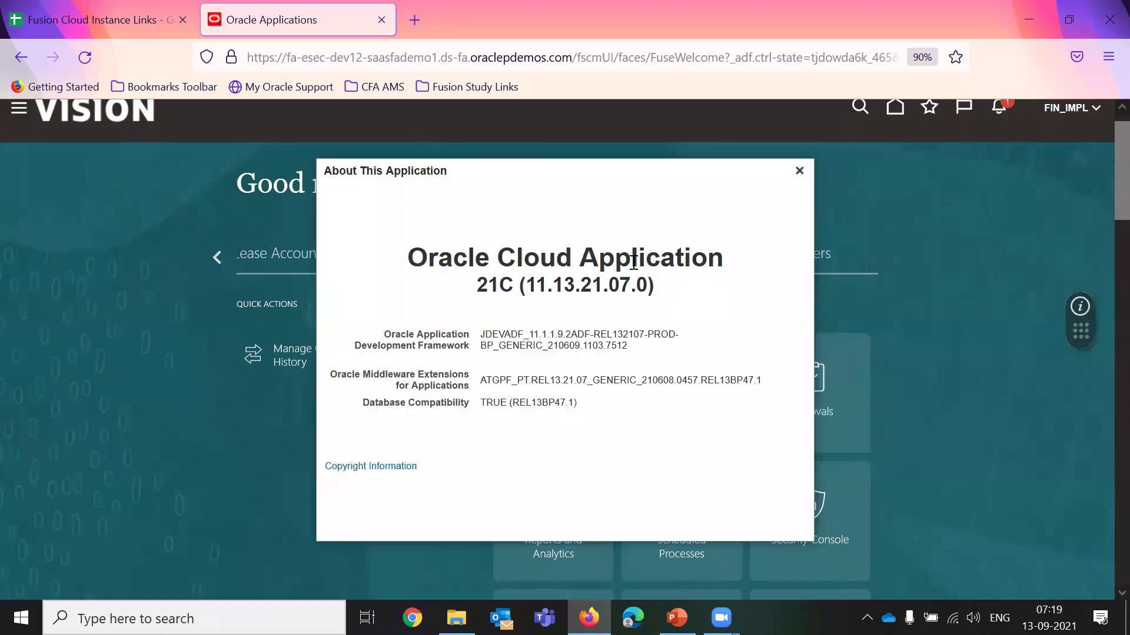
left_click_drag(516, 288, 478, 286)
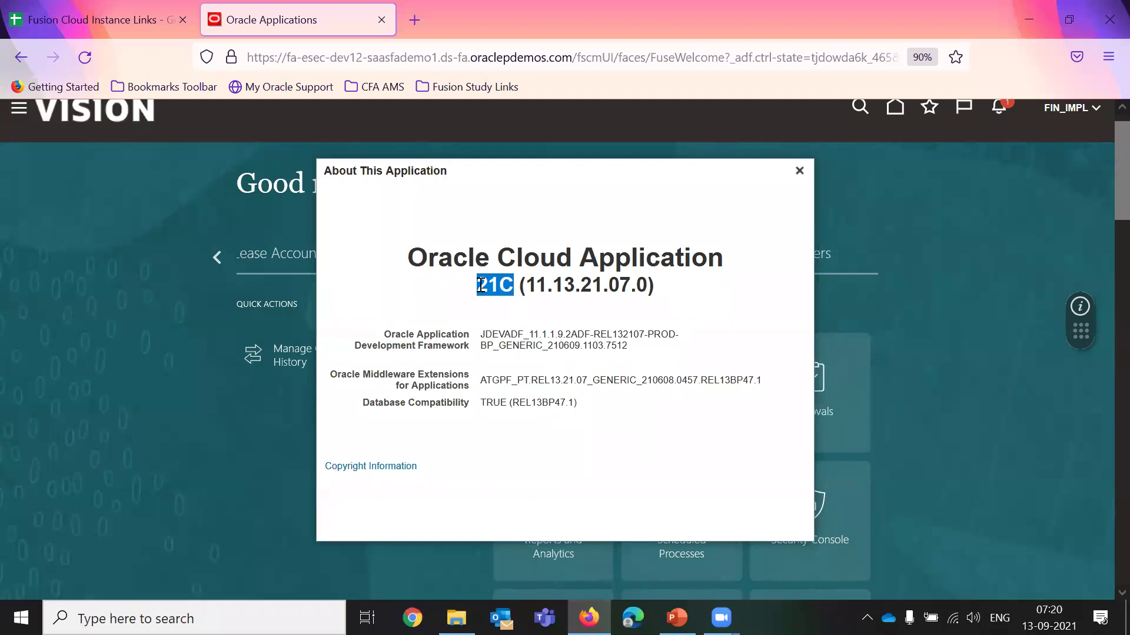
left_click(547, 418)
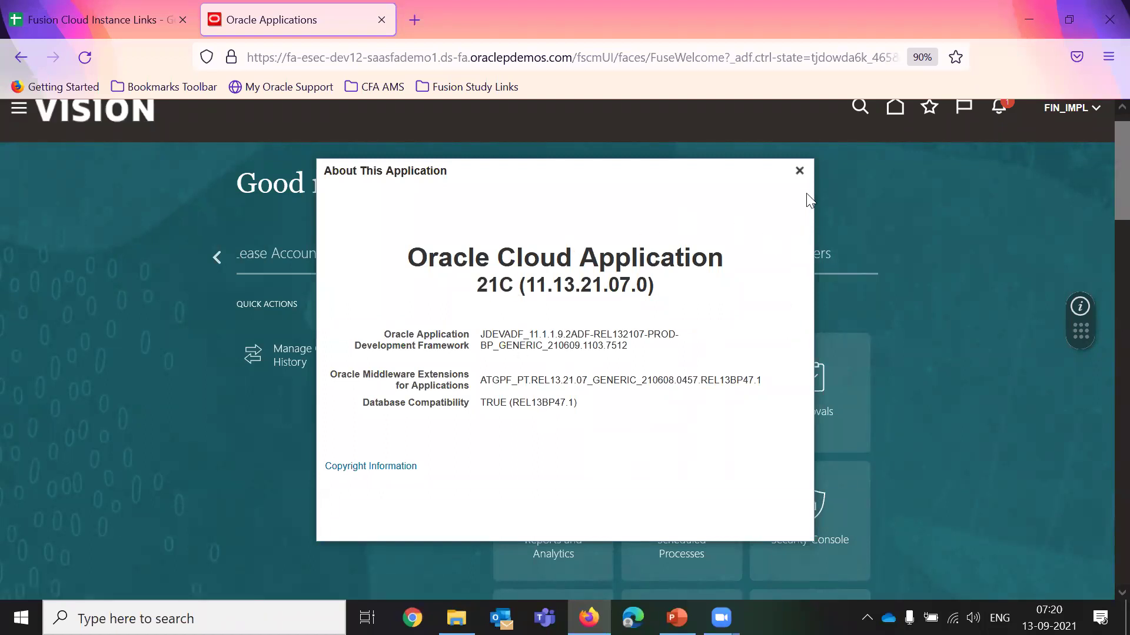
left_click(799, 171)
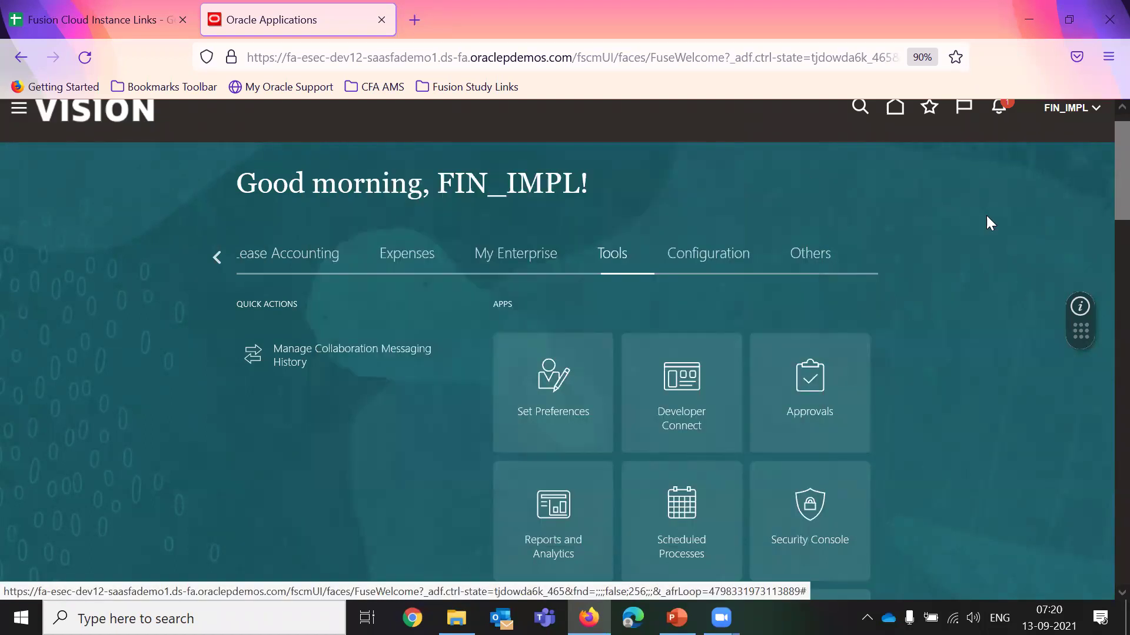
Step: Open the Setup and Maintenance work area from the signed-in user's settings and actions
left_click(1100, 112)
left_click(844, 347)
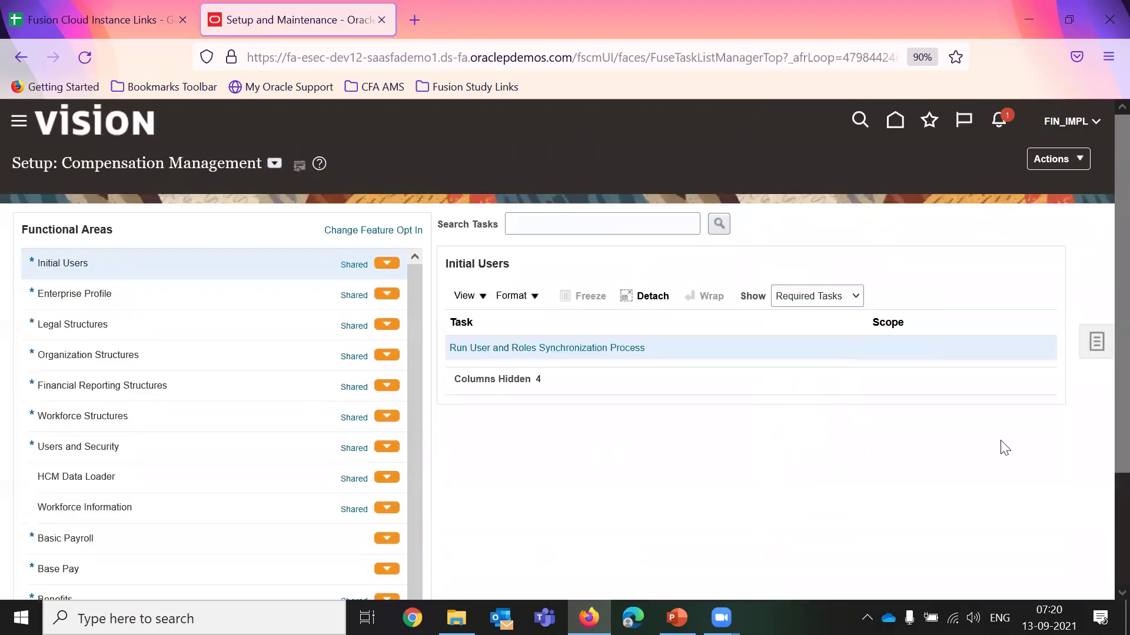
scroll(1007, 448, "down", 2)
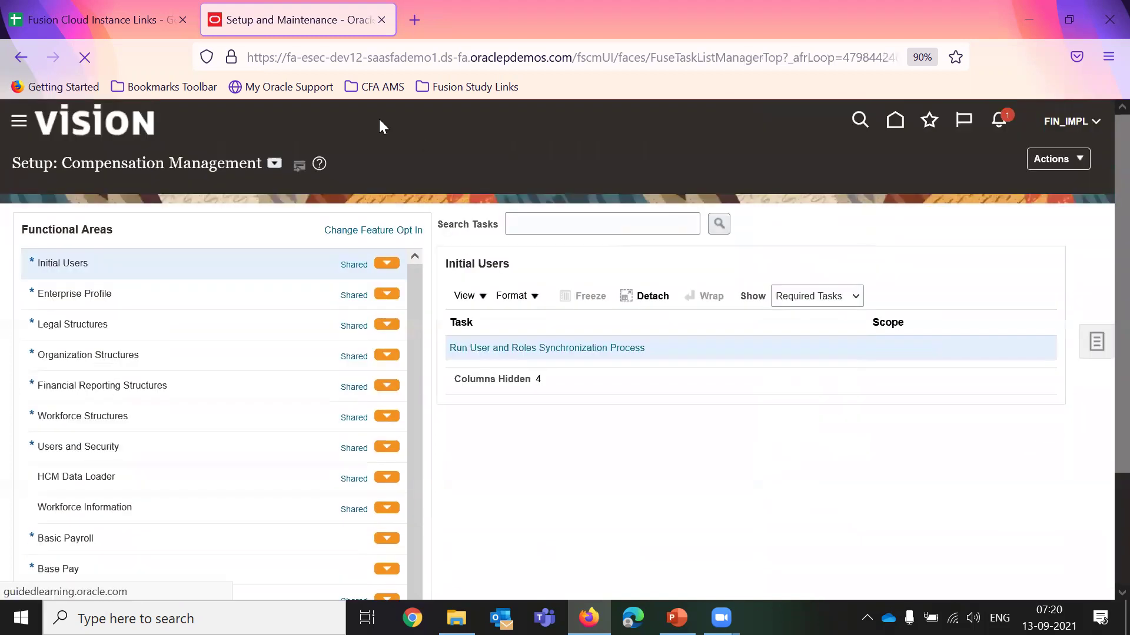
Step: Look through the available setup offerings and switch from Compensation Management to the Procurement offering
left_click(274, 165)
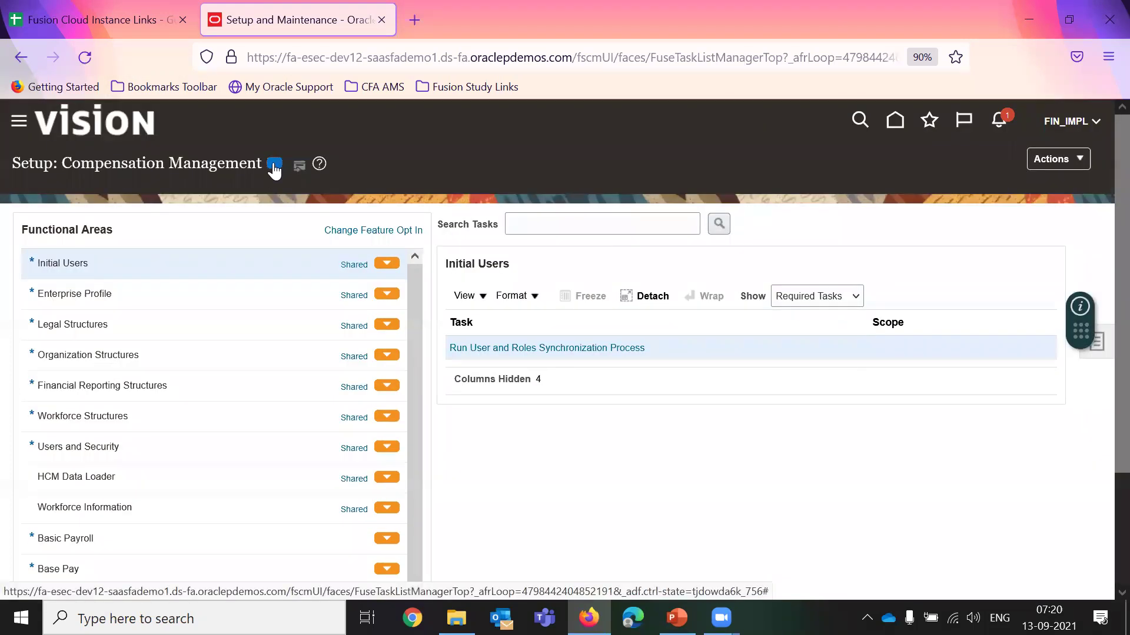
left_click_drag(523, 212, 533, 191)
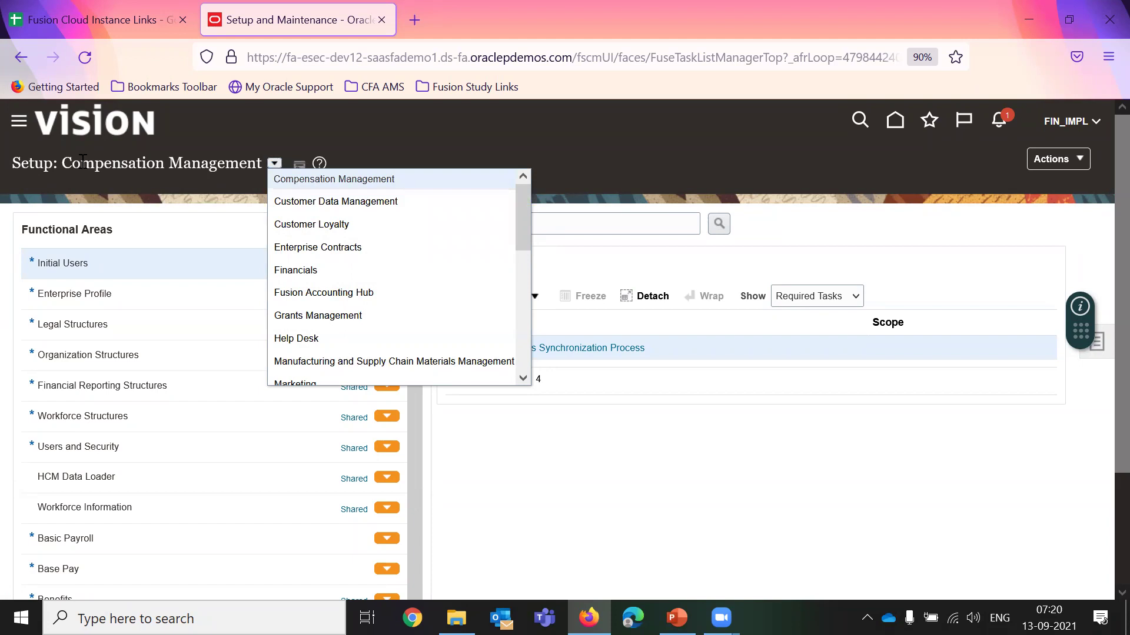
left_click_drag(526, 222, 485, 277)
left_click(457, 277)
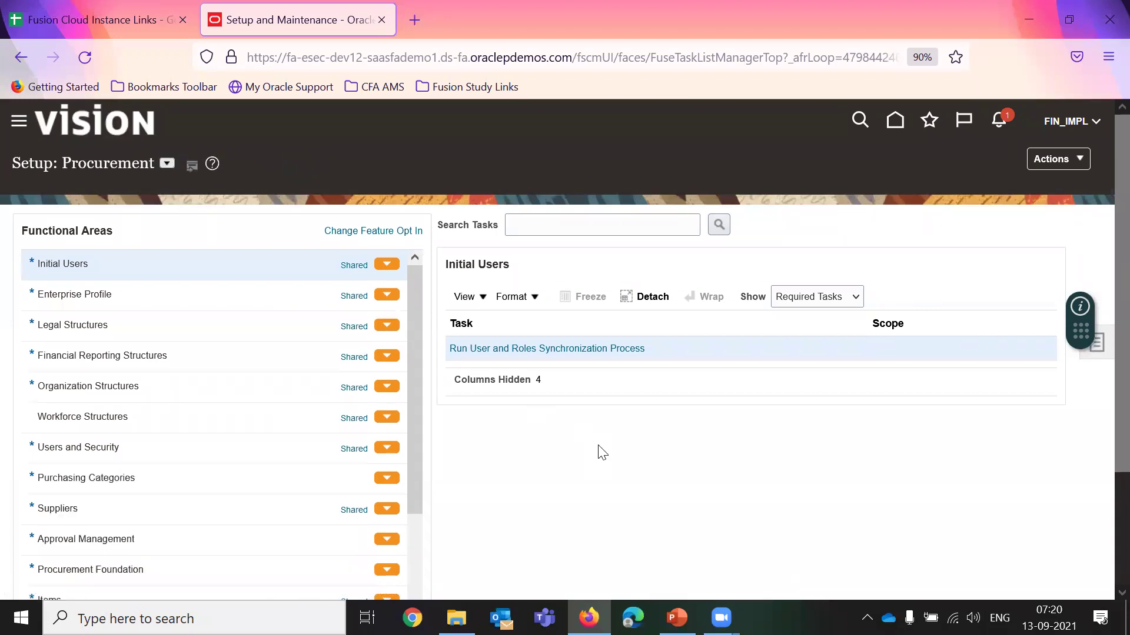
Step: Browse the list of setup offerings again and close it without choosing another offering
left_click(168, 165)
left_click_drag(413, 241, 411, 167)
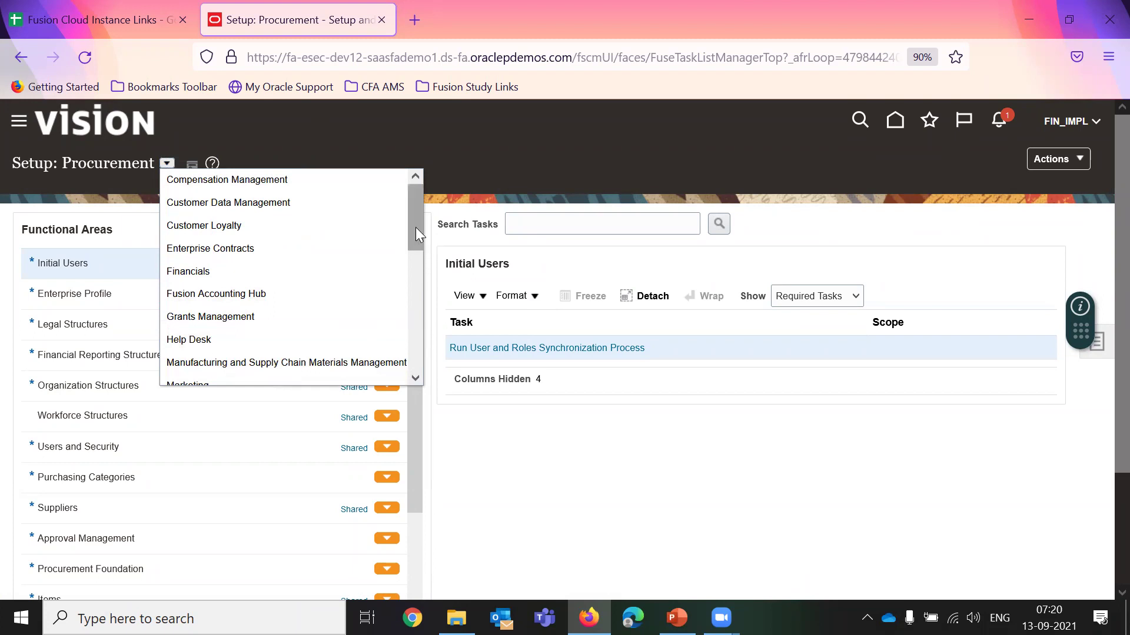
left_click(507, 484)
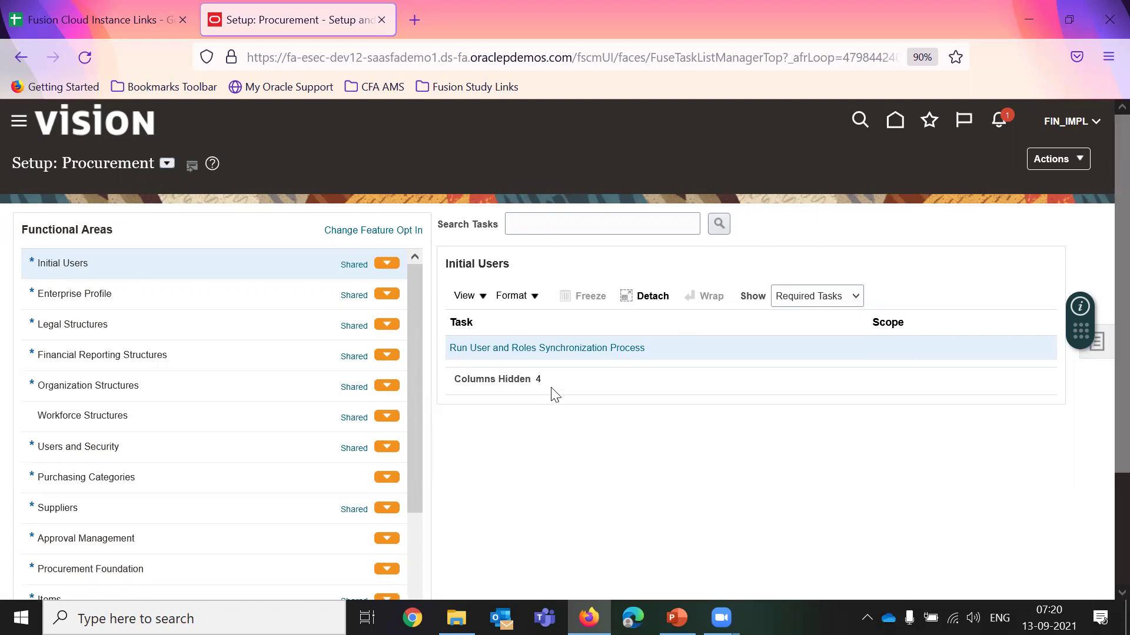
Step: Switch the setup offering to Financials and look over its functional areas
left_click(168, 165)
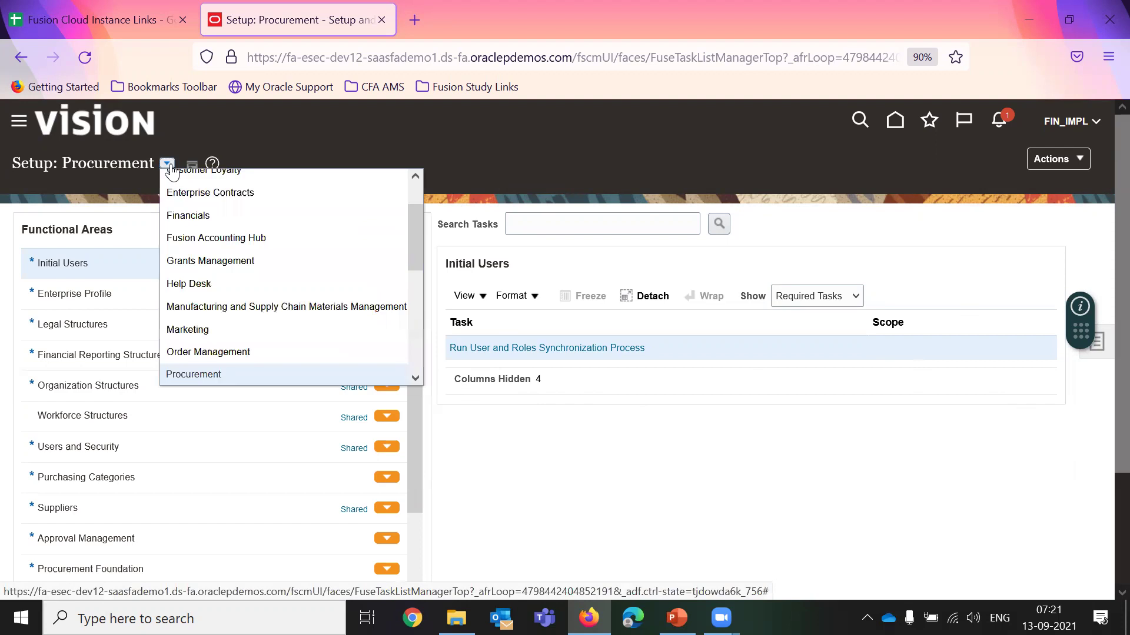
mouse_move(412, 234)
left_mouse_down()
mouse_move(419, 329)
mouse_move(427, 247)
left_mouse_up()
left_click(218, 194)
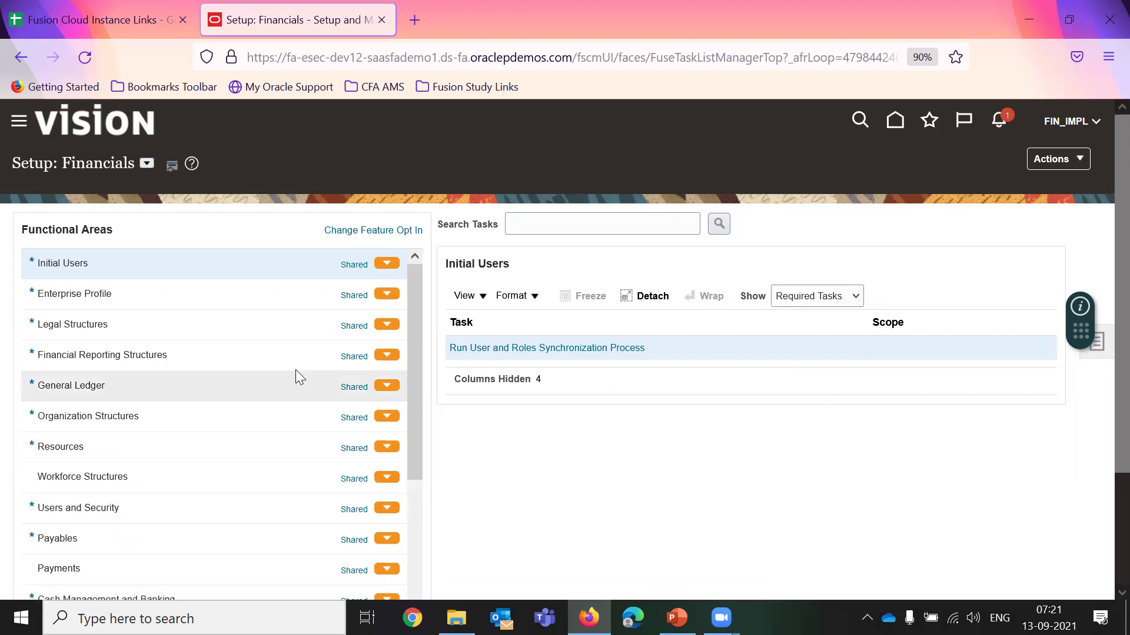
scroll(412, 362, "down", 3)
scroll(407, 426, "up", 3)
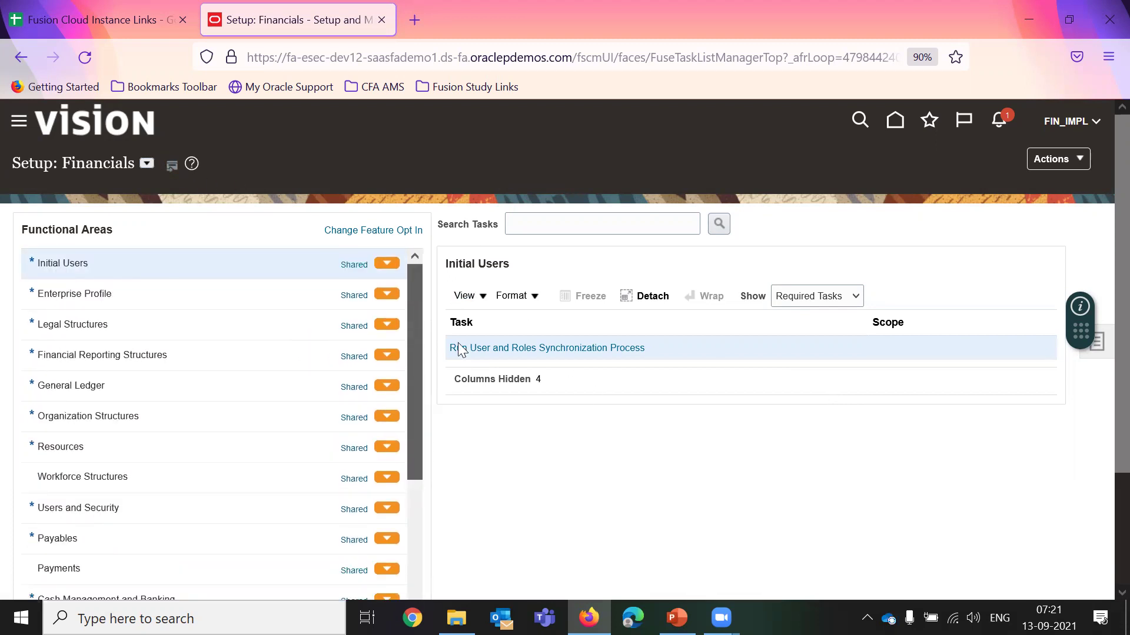
Step: Switch the setup offering from Financials back to Procurement and review its functional areas
left_click(147, 164)
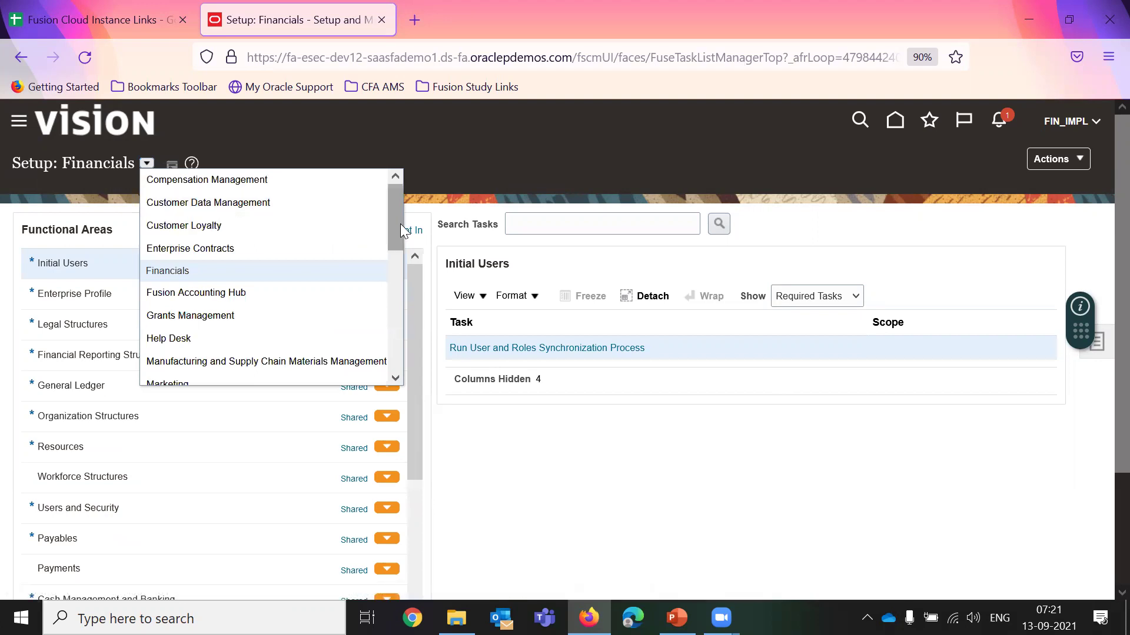
left_click_drag(401, 206, 393, 288)
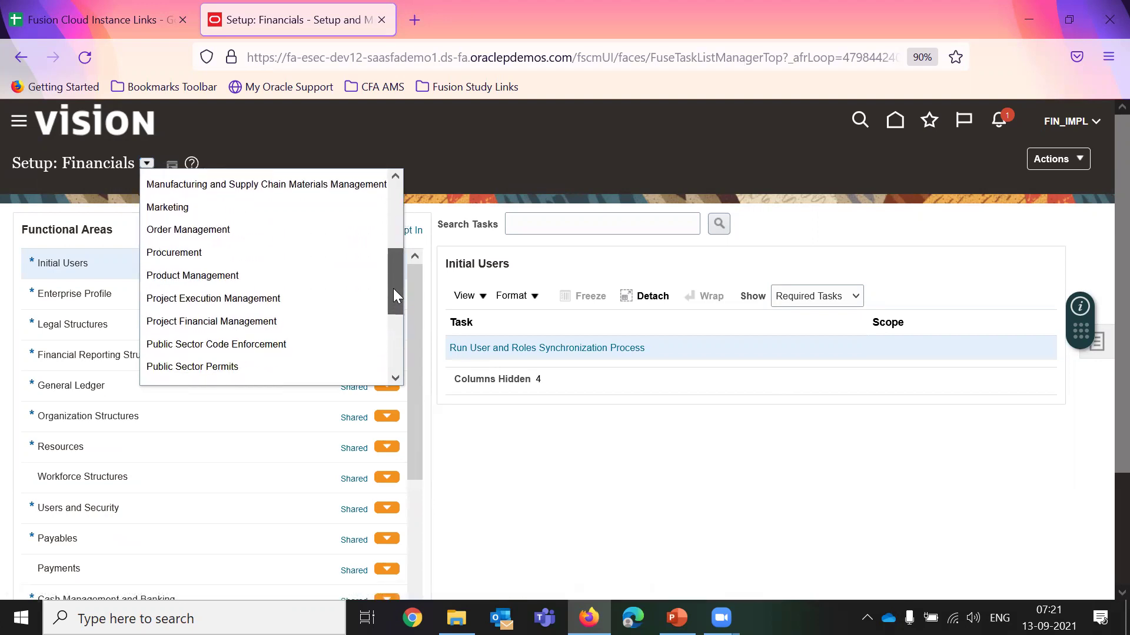
left_click(209, 269)
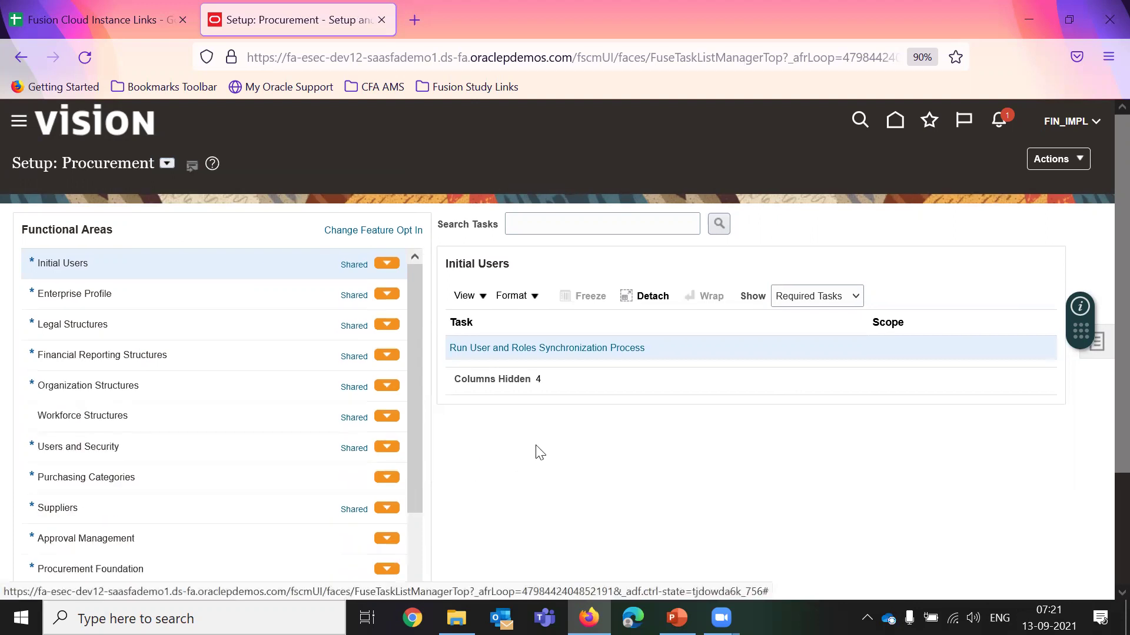
scroll(537, 458, "down", 3)
scroll(732, 442, "up", 3)
scroll(482, 396, "down", 3)
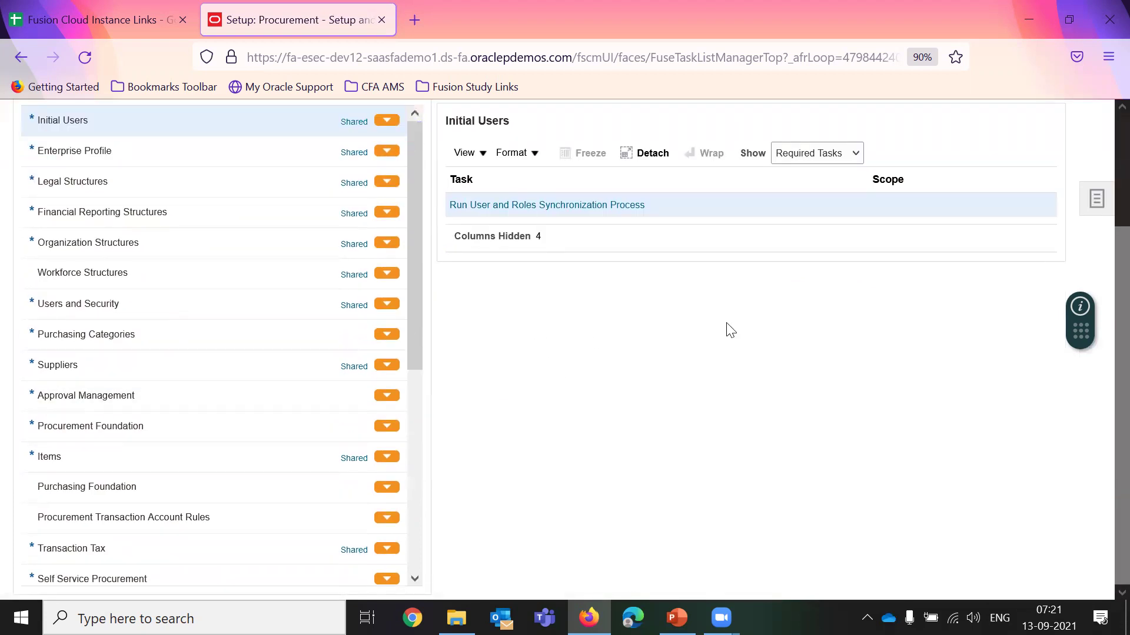
scroll(732, 328, "up", 3)
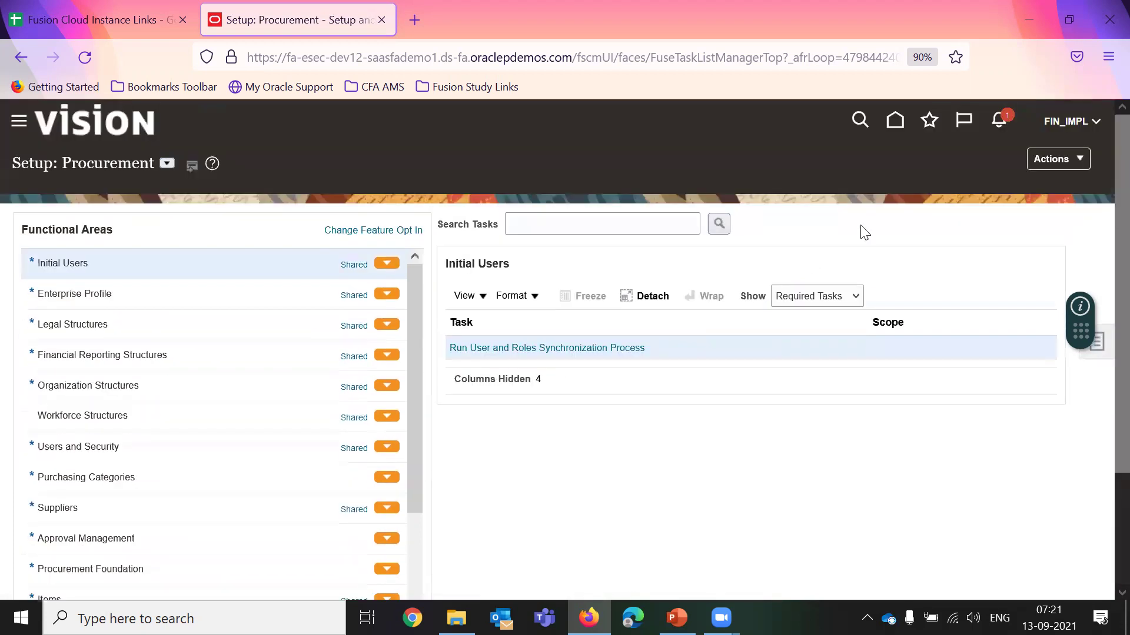
Step: Return to the application's home page and lower the computer's audio volume
left_click(893, 132)
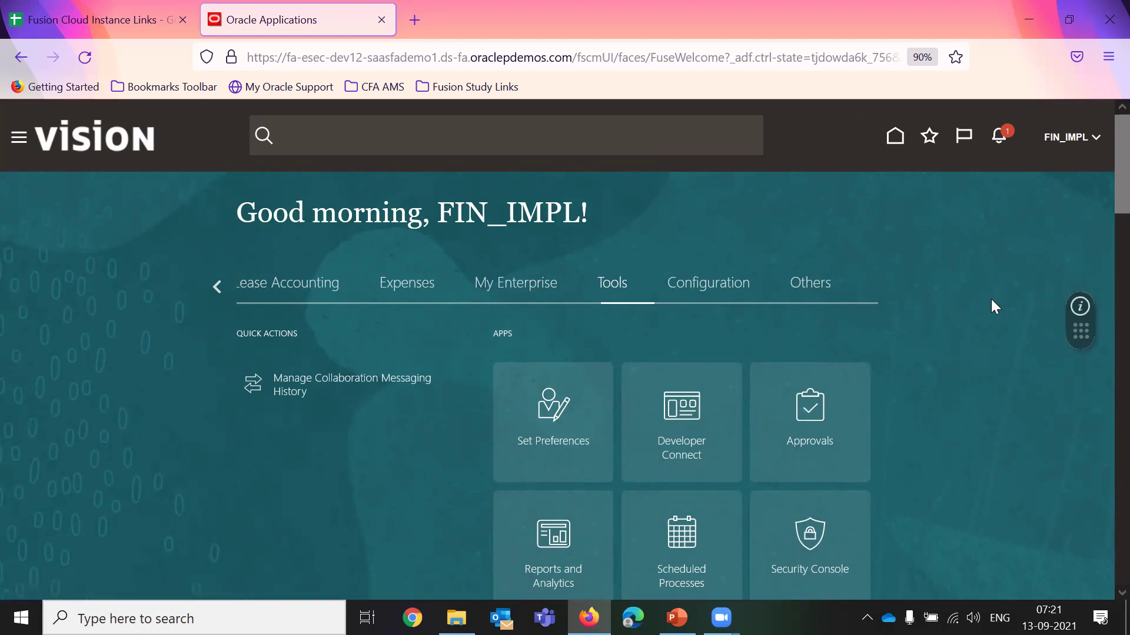
key("XF86AudioLowerVolume")
key("XF86AudioLowerVolume")
key("XF86AudioLowerVolume")
key("XF86AudioLowerVolume")
key("XF86AudioLowerVolume")
key("XF86AudioLowerVolume")
Step: Switch to the PowerPoint file 01 - Introduction to Fusion.pptx, present the THANK YOU slide, exit the show at its end, and restart it on that slide
key("alt+Tab")
left_click(939, 590)
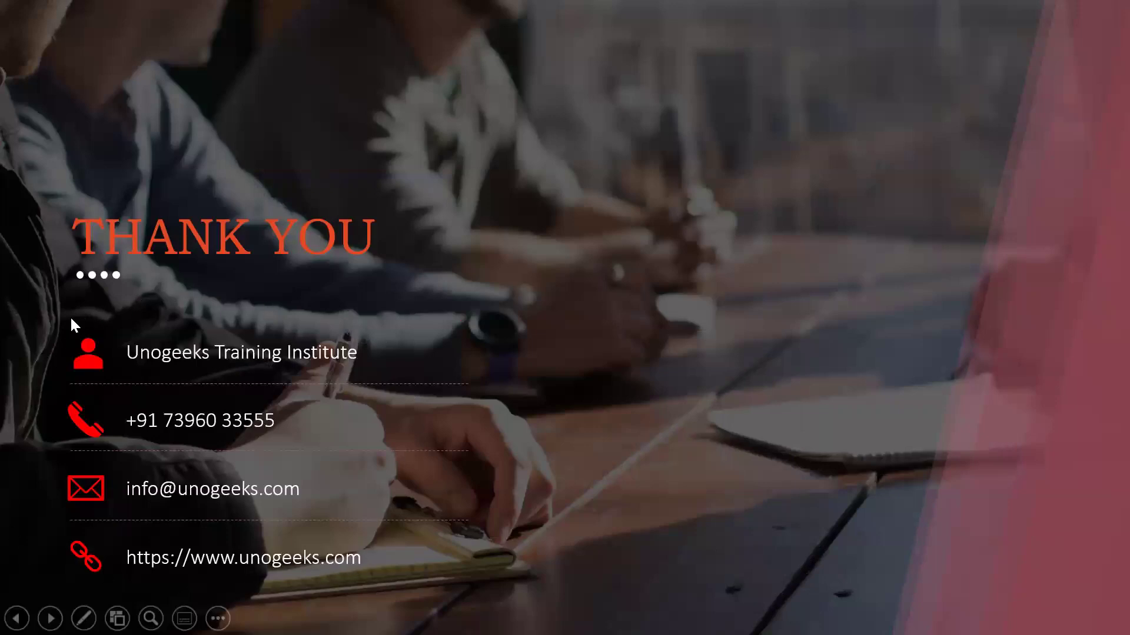
left_click(290, 487)
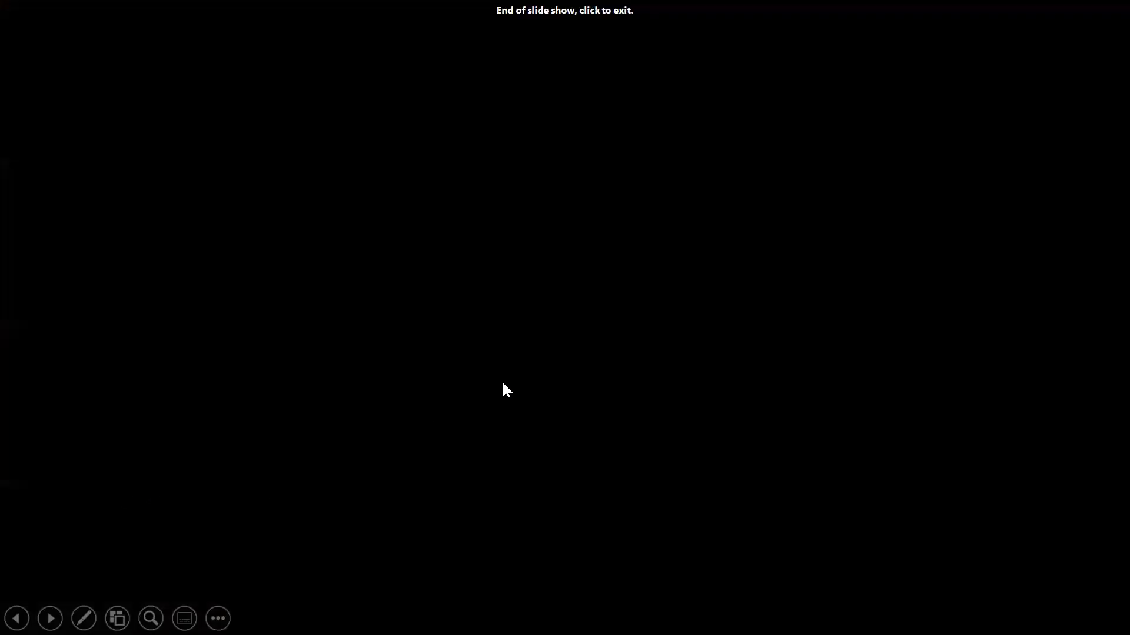
left_click(614, 360)
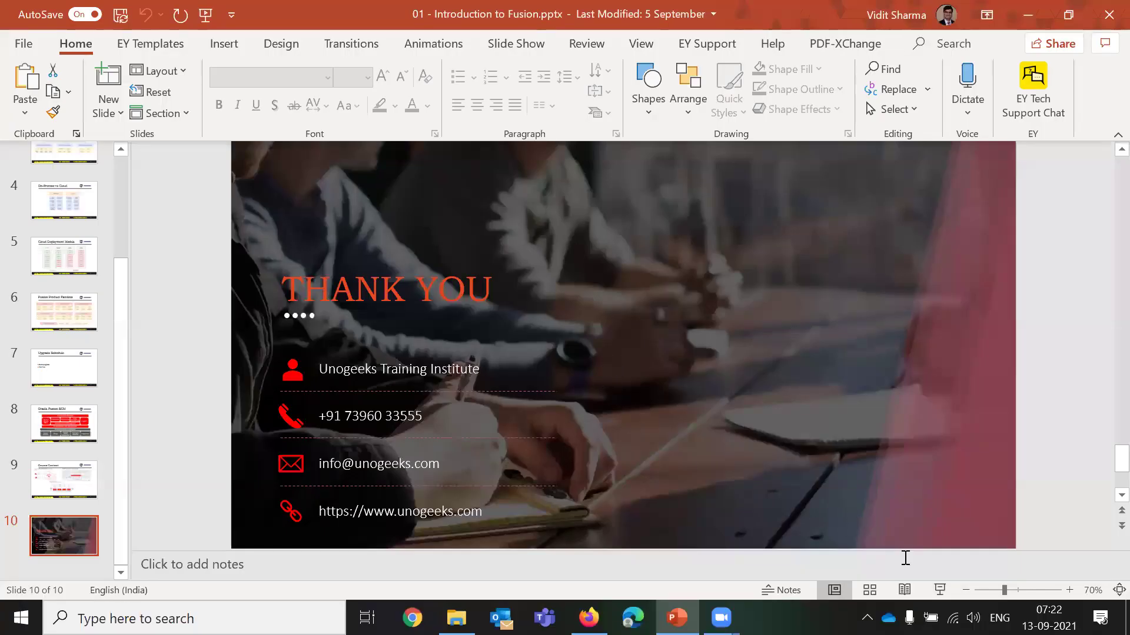
left_click(939, 591)
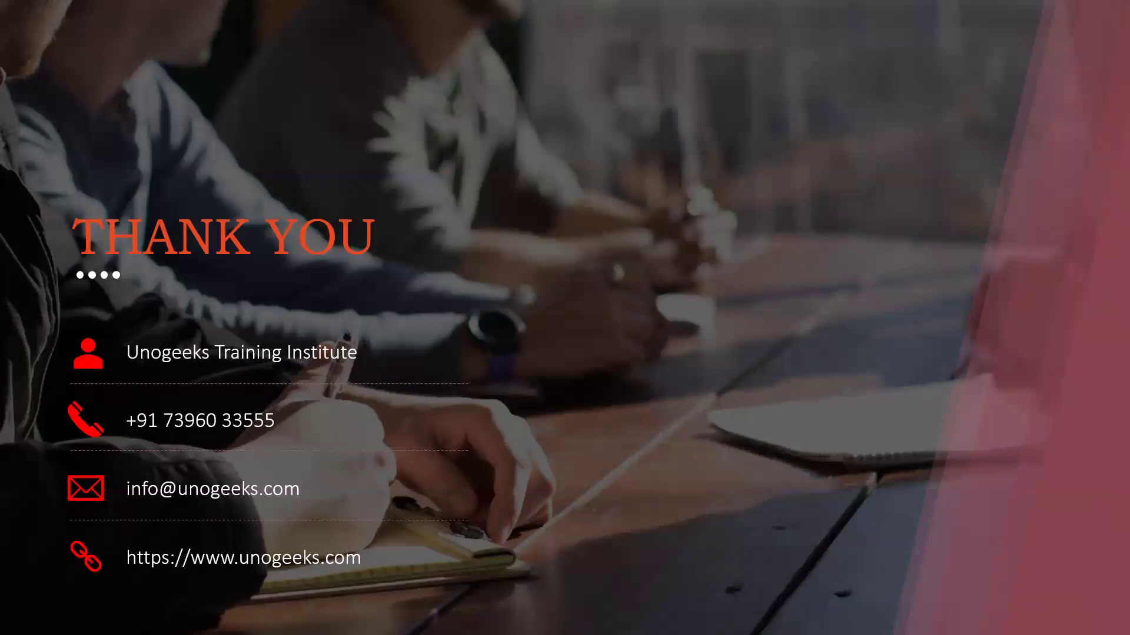